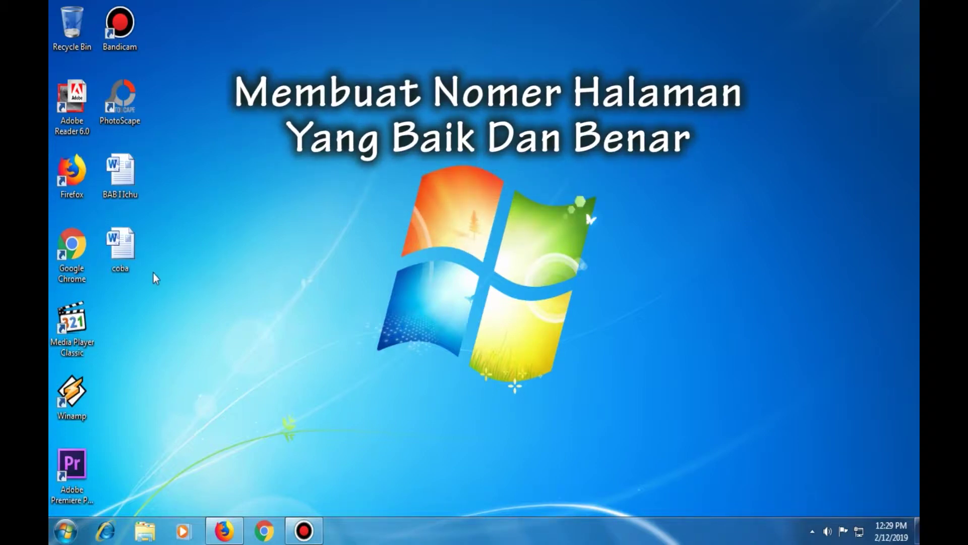
Open the coba document from the desktop.
double_click(123, 250)
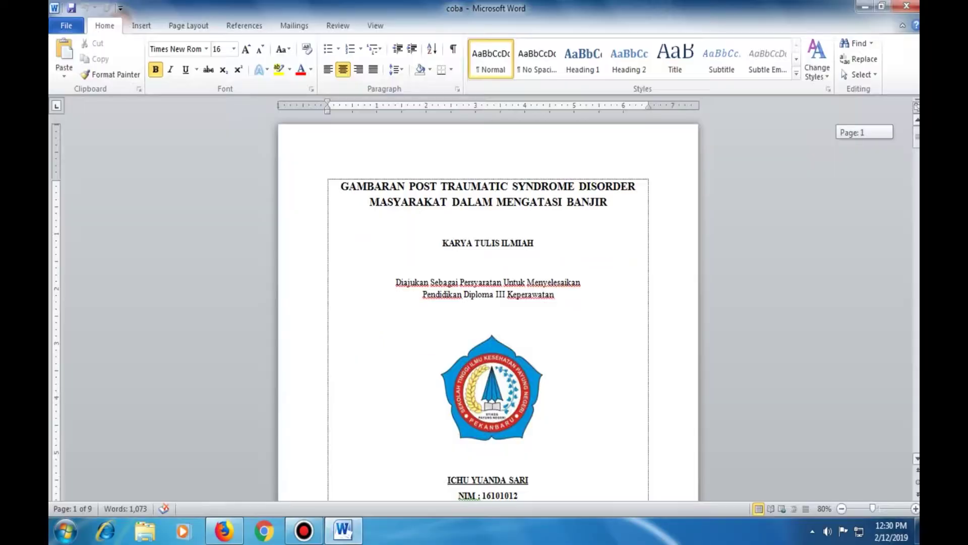
scroll(741, 313, "down", 1)
scroll(741, 312, "down", 4)
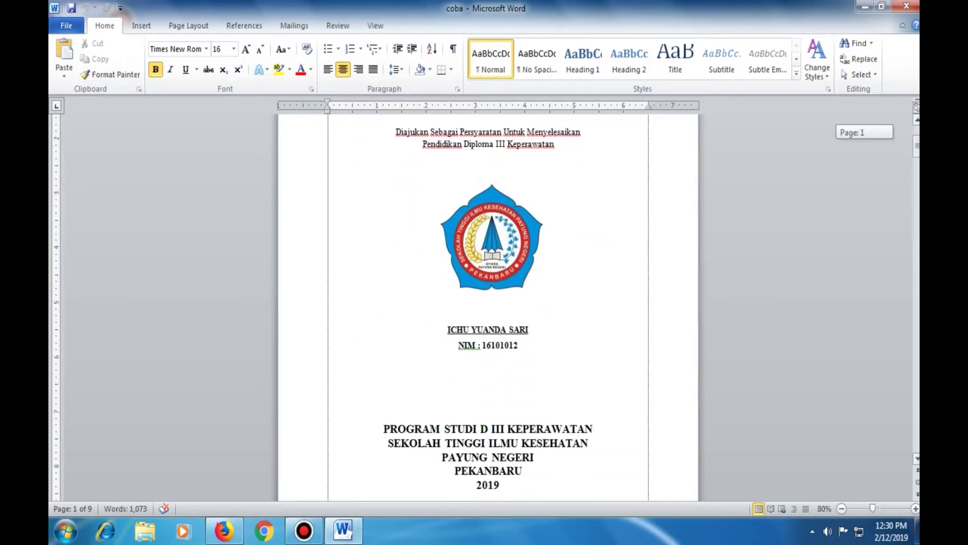
scroll(741, 312, "down", 3)
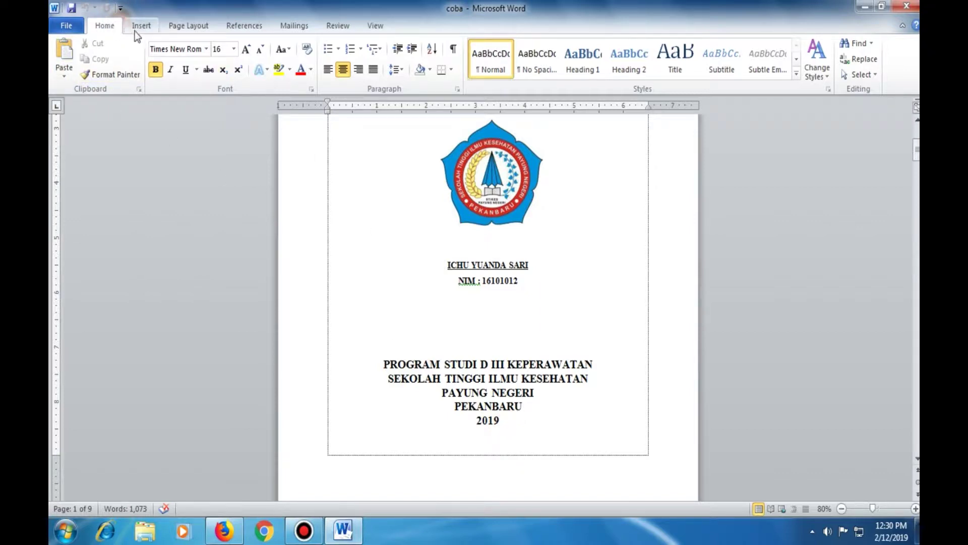
Insert a Next Page section break after the cover page and delete the blank line above DAFTAR ISI.
left_click(187, 26)
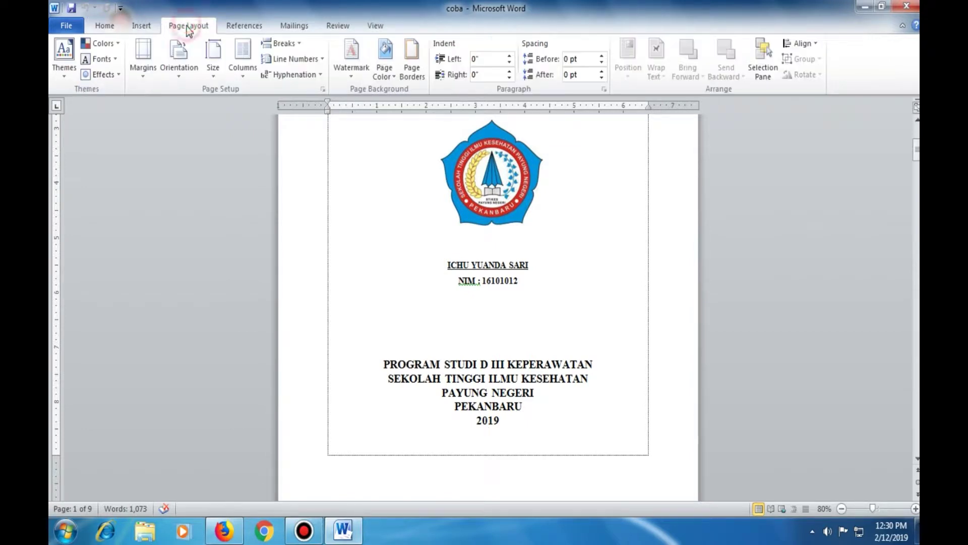
left_click(285, 46)
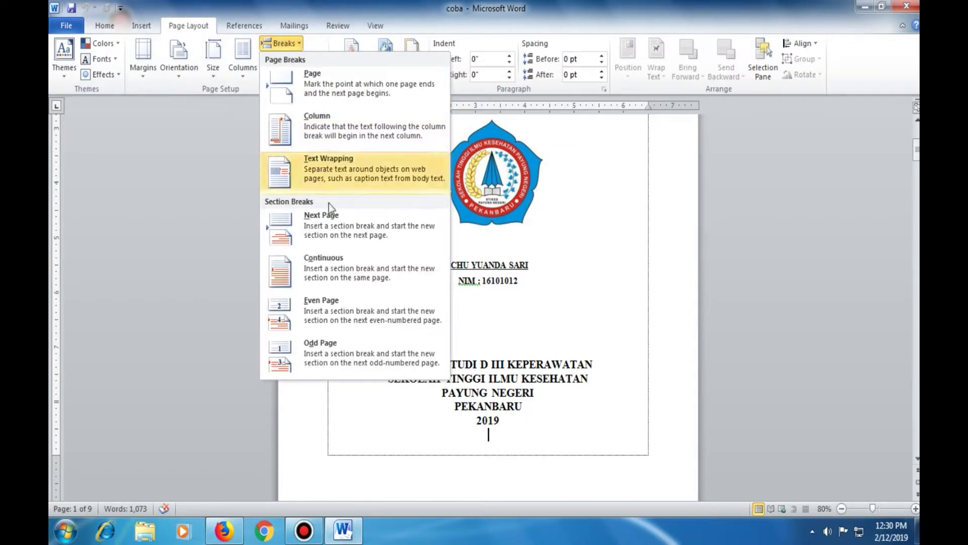
left_click(346, 228)
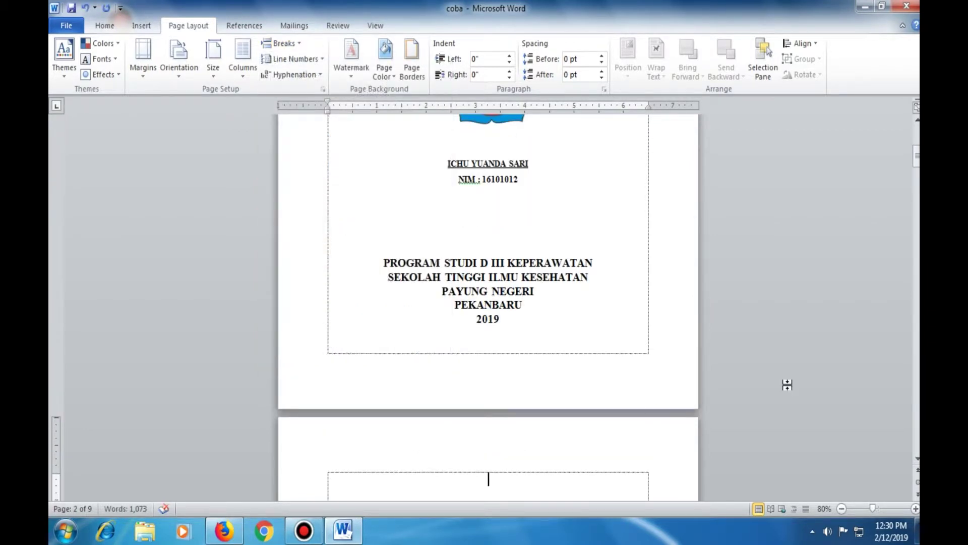
left_click_drag(917, 157, 918, 166)
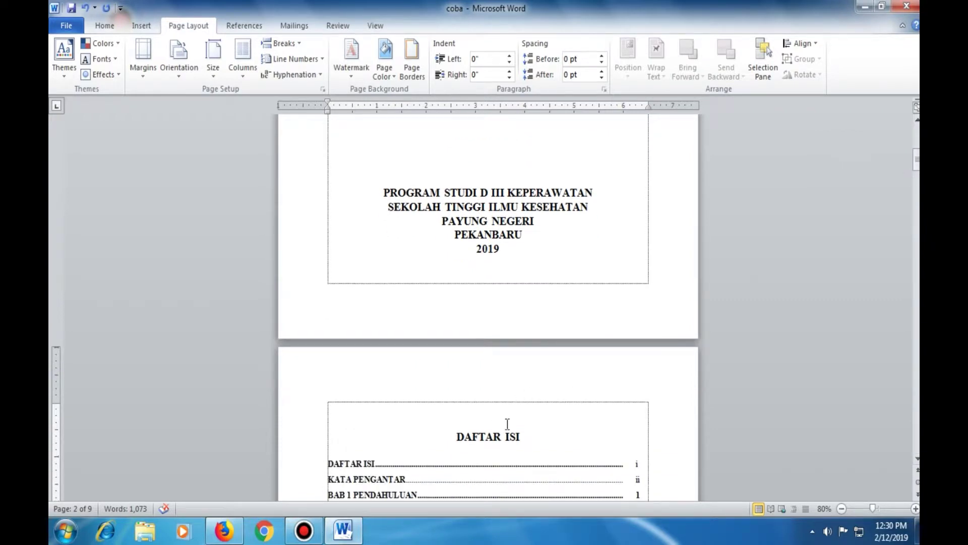
key("Delete")
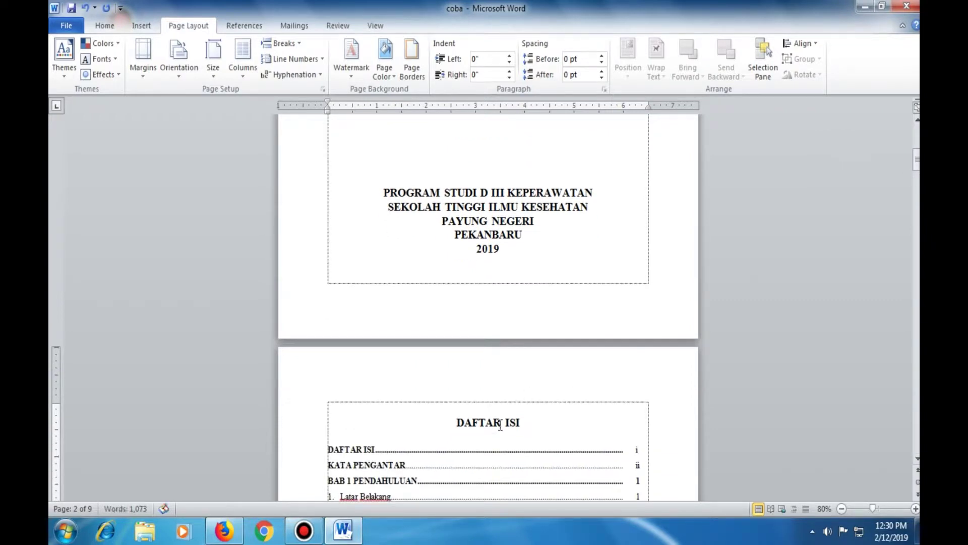
key("Delete")
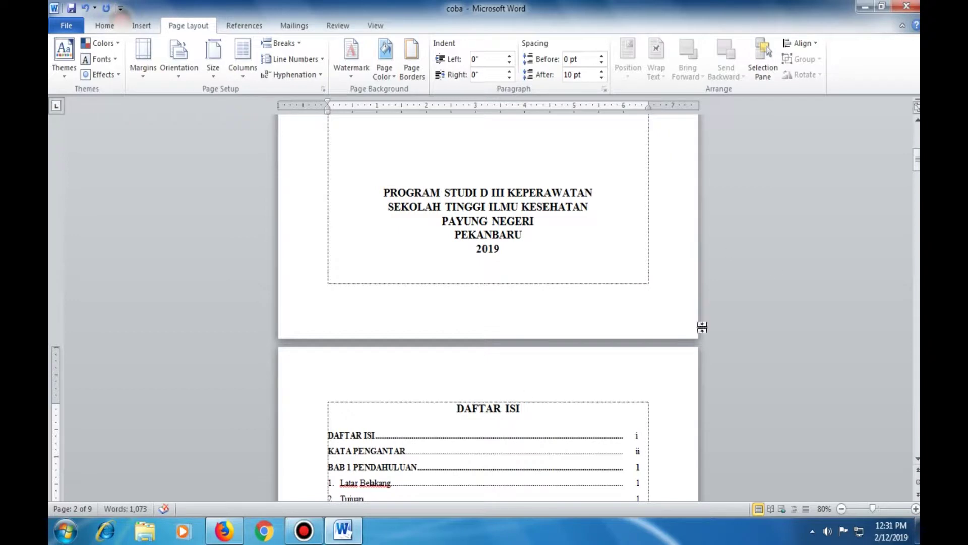
left_click_drag(917, 161, 916, 188)
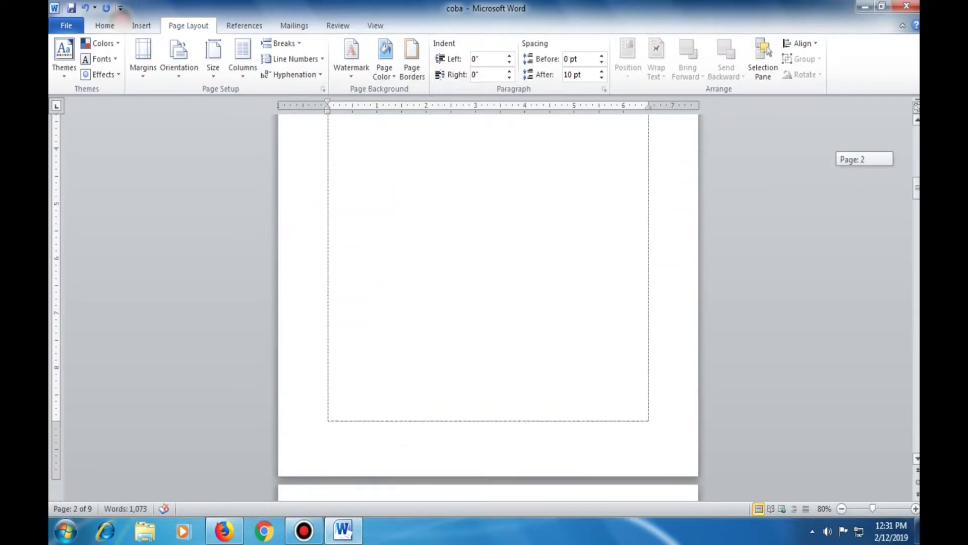
Unlink section 2's footer from the cover and add a bottom-centred Plain Number 2 page number.
double_click(480, 446)
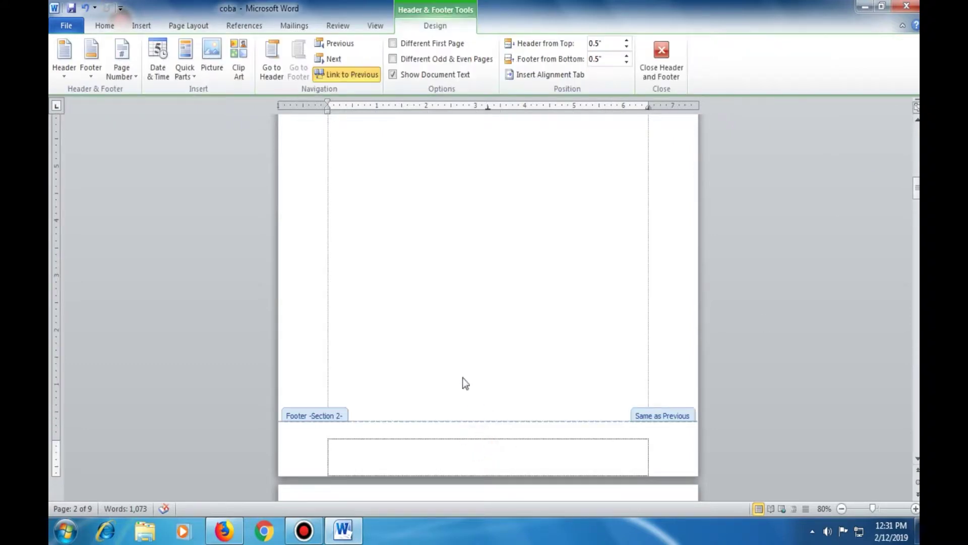
left_click(349, 75)
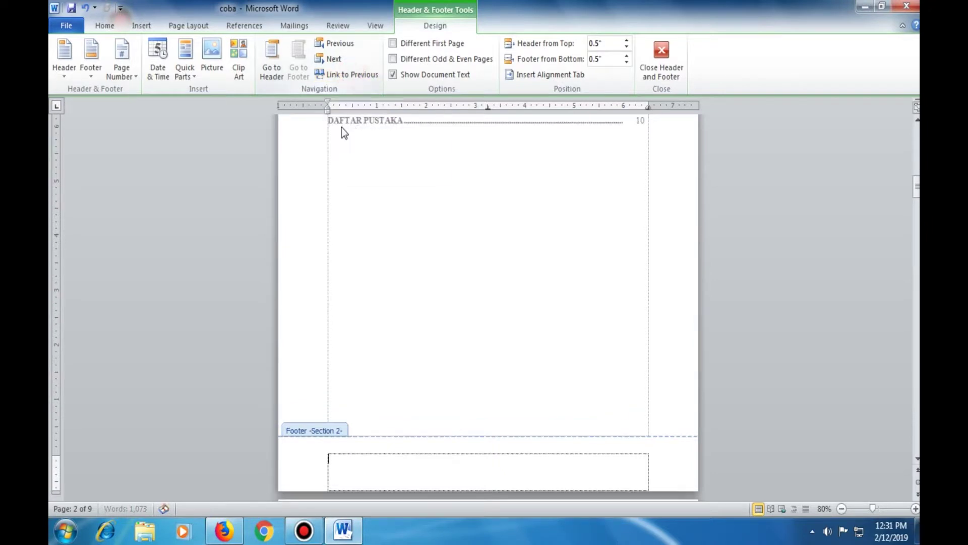
left_click(125, 76)
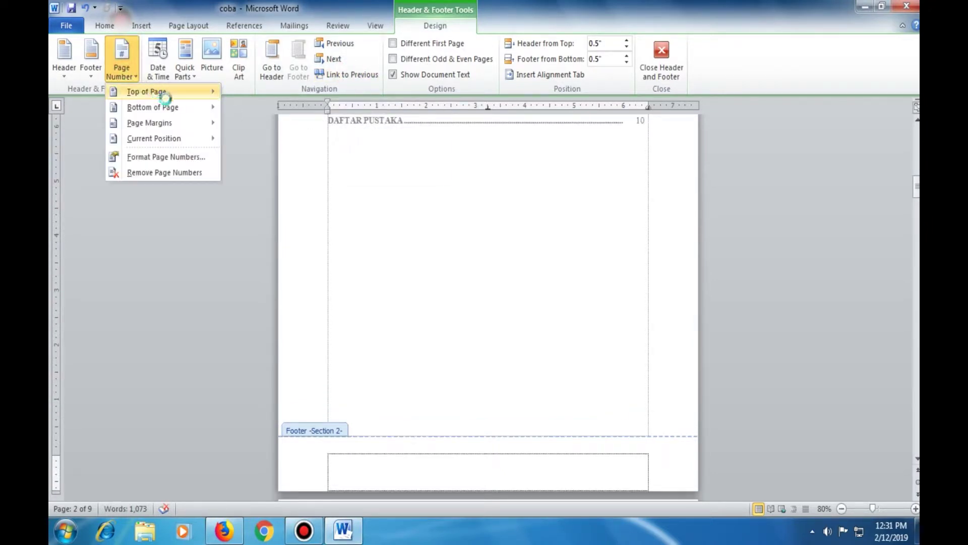
mouse_move(153, 107)
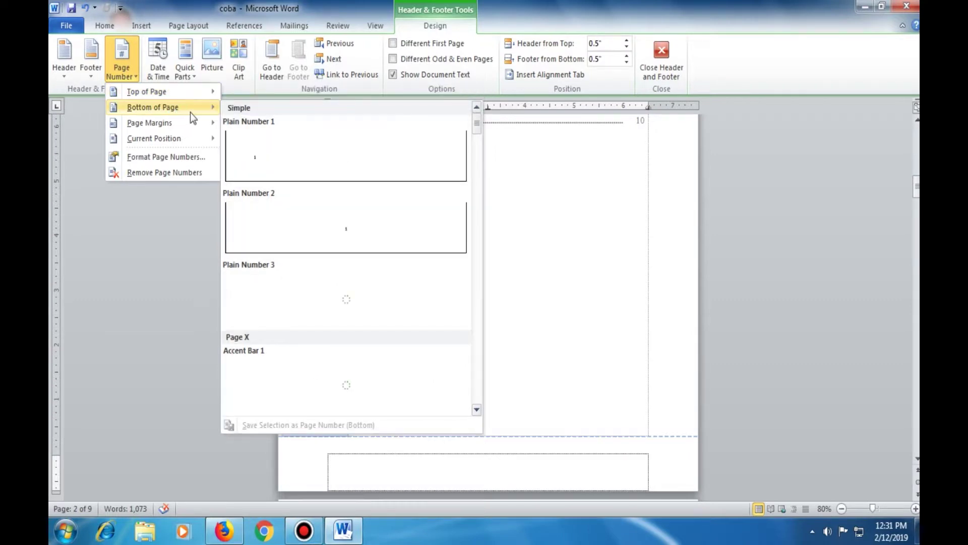
left_click(346, 234)
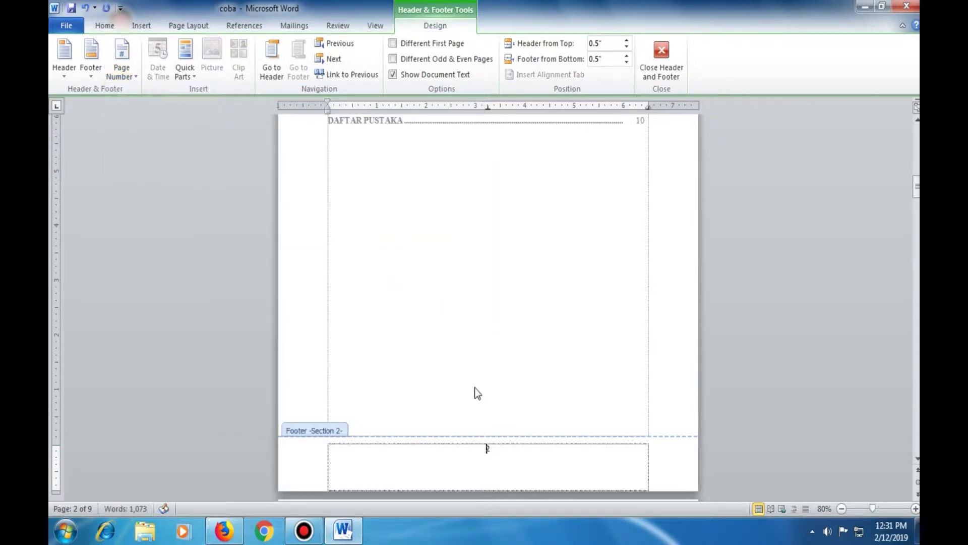
Format the contents-section page numbers as i, ii, iii starting at i.
double_click(487, 448)
left_click(138, 74)
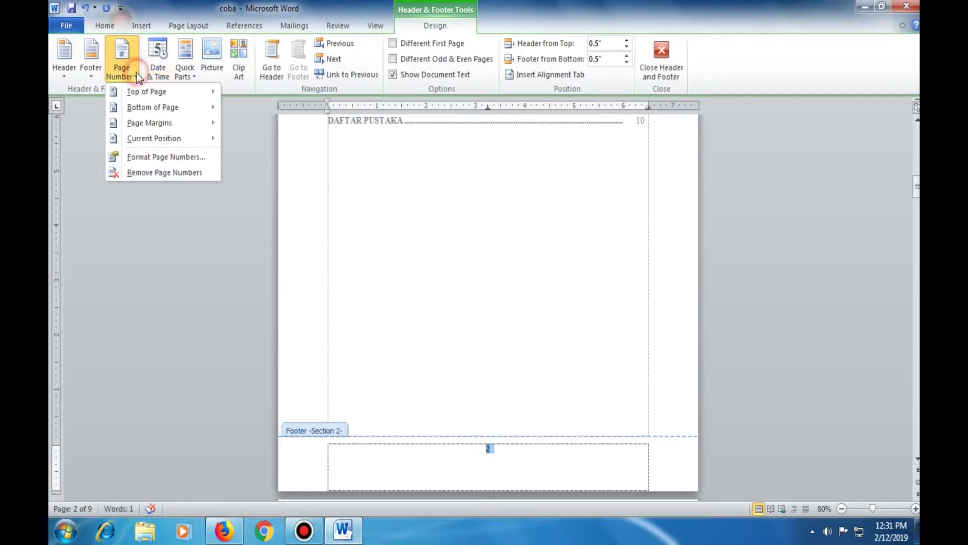
left_click(165, 156)
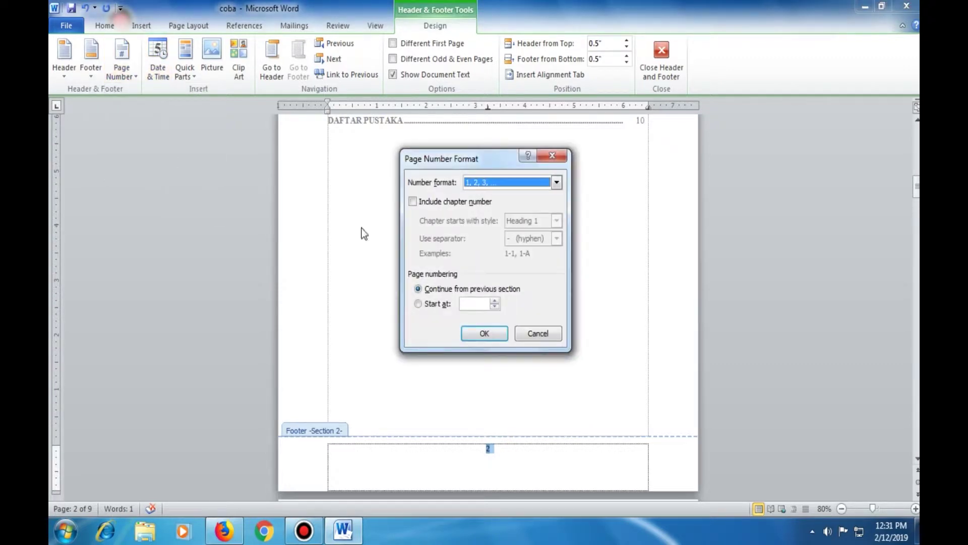
left_click(557, 182)
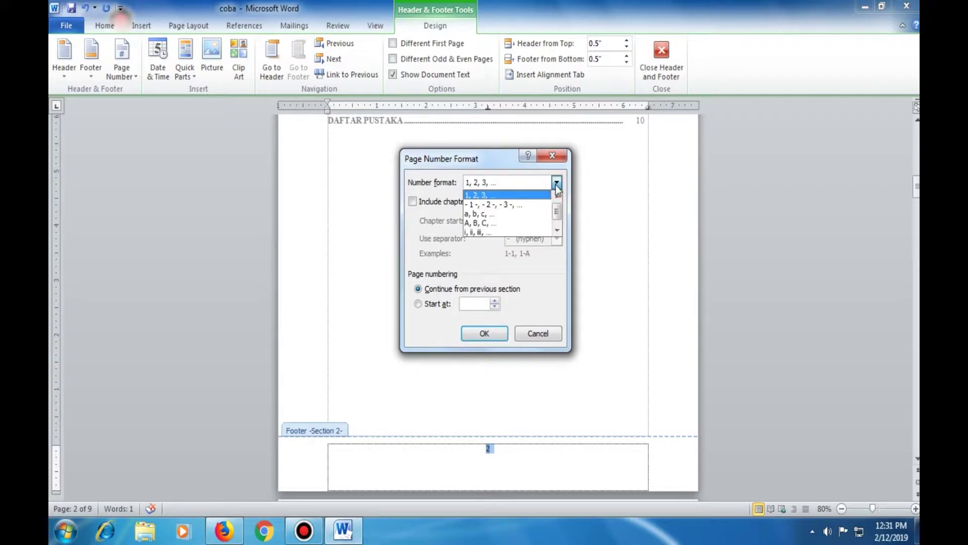
left_click(486, 232)
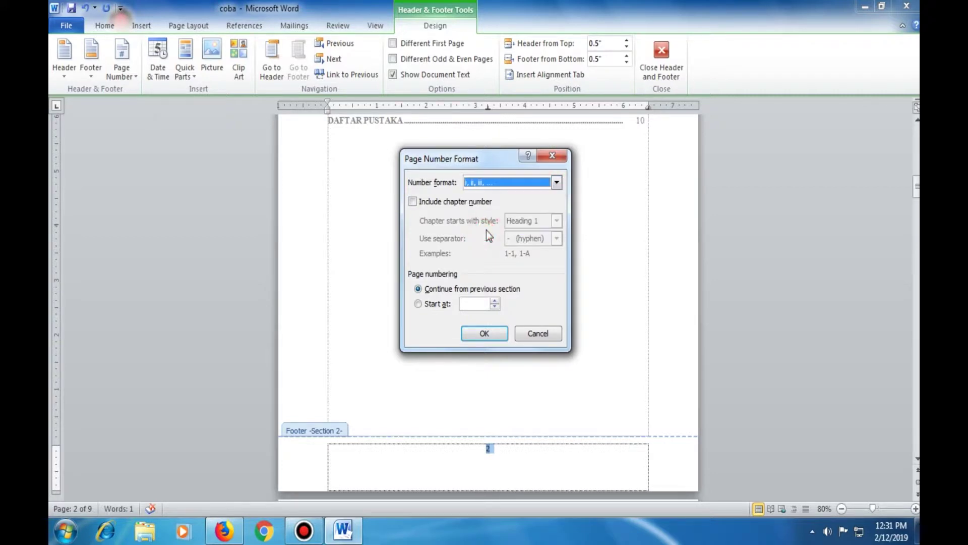
left_click(422, 305)
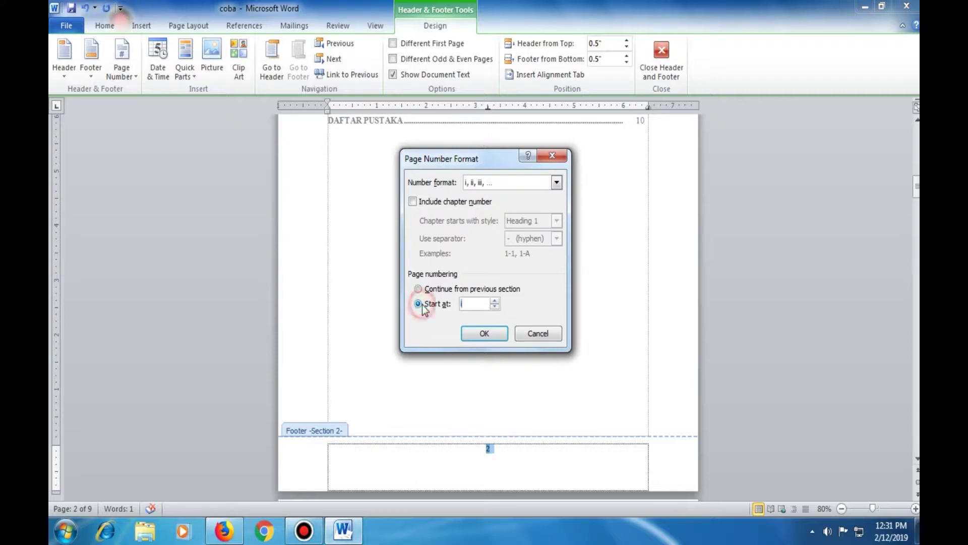
left_click(485, 333)
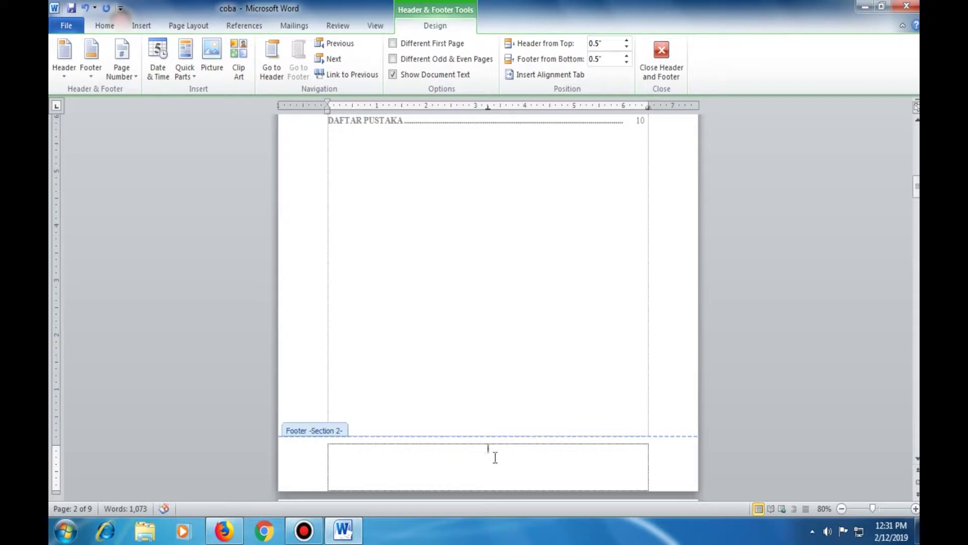
double_click(587, 386)
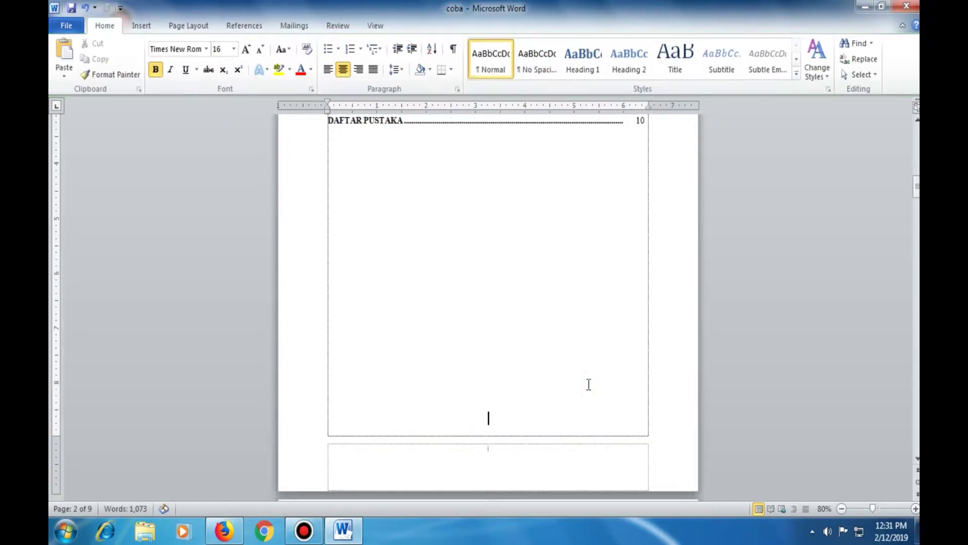
left_click_drag(917, 197, 918, 172)
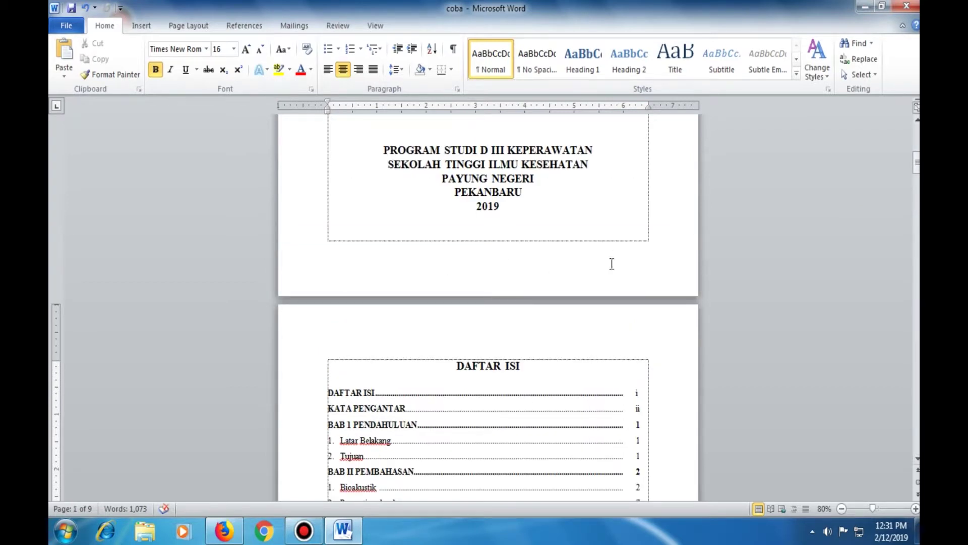
left_click_drag(914, 175, 916, 222)
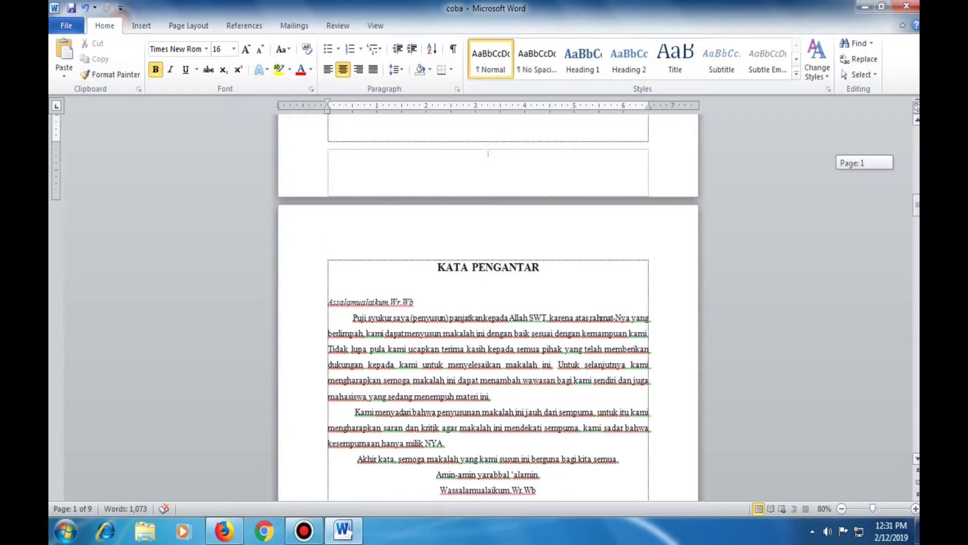
left_click_drag(917, 208, 917, 226)
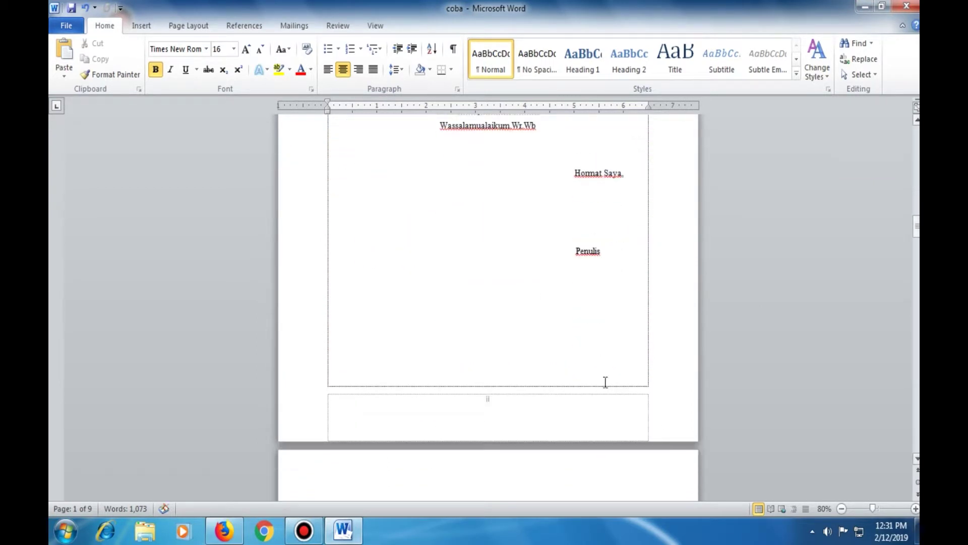
mouse_move(916, 226)
left_mouse_down()
mouse_move(916, 208)
mouse_move(917, 260)
left_mouse_up()
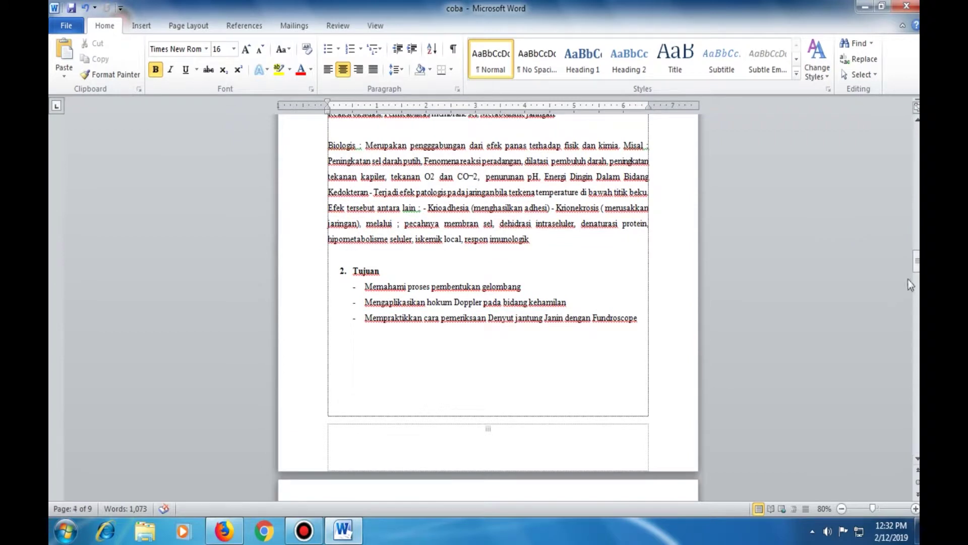
left_click_drag(916, 260, 917, 229)
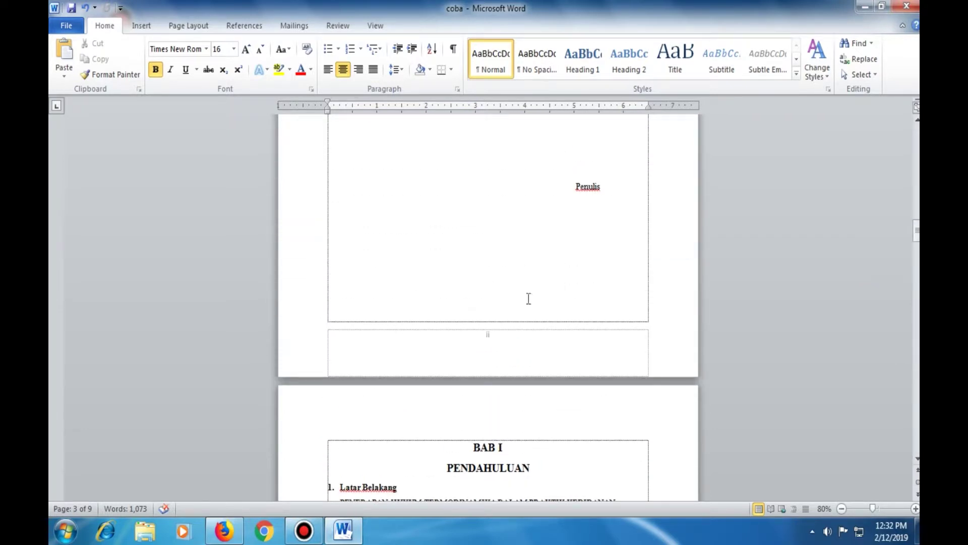
left_click(497, 303)
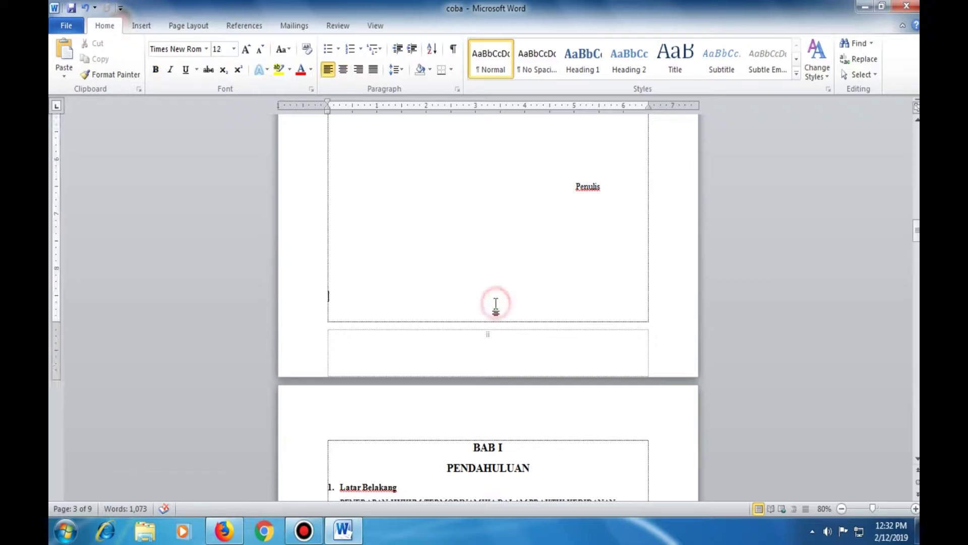
Insert a Next Page section break before BAB I PENDAHULUAN and remove the blank line above it.
left_click(181, 30)
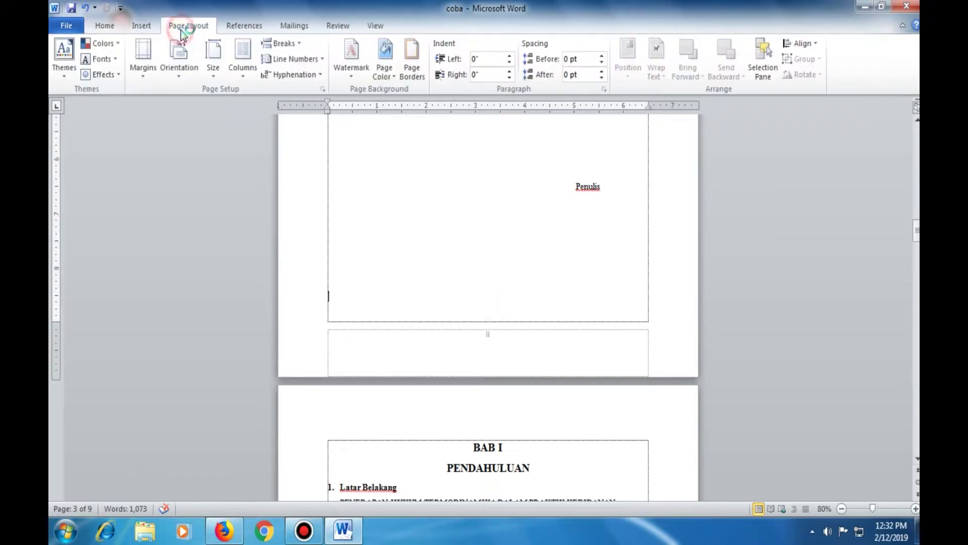
left_click(286, 47)
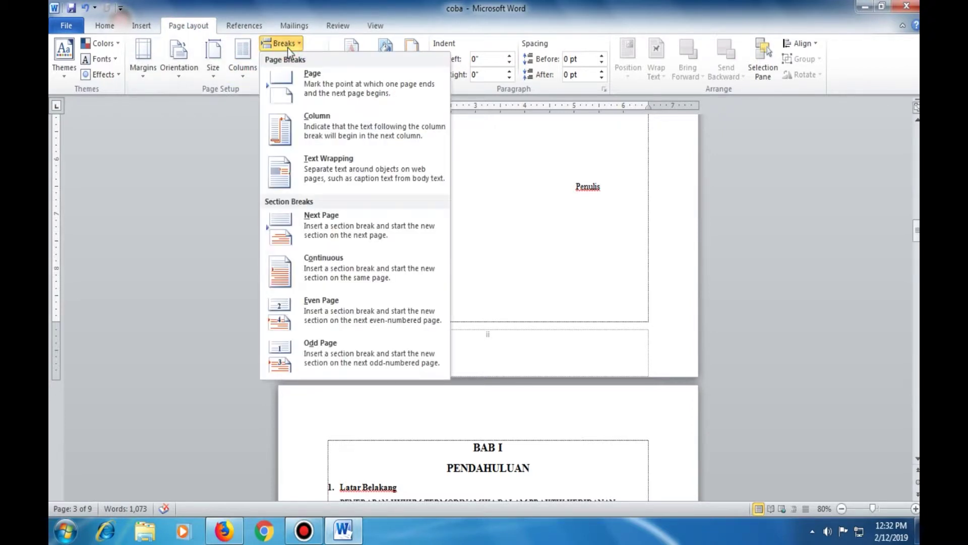
left_click(341, 218)
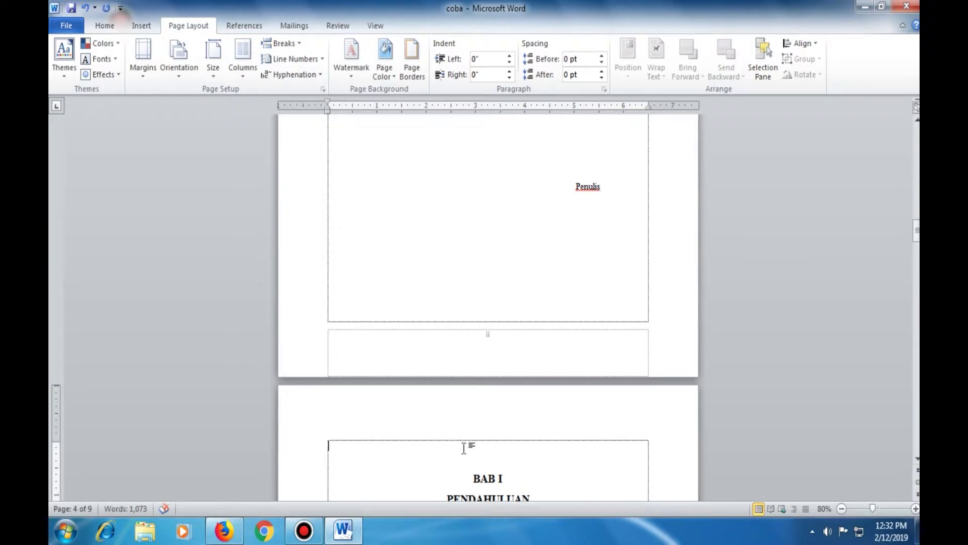
key("Delete")
key("Delete")
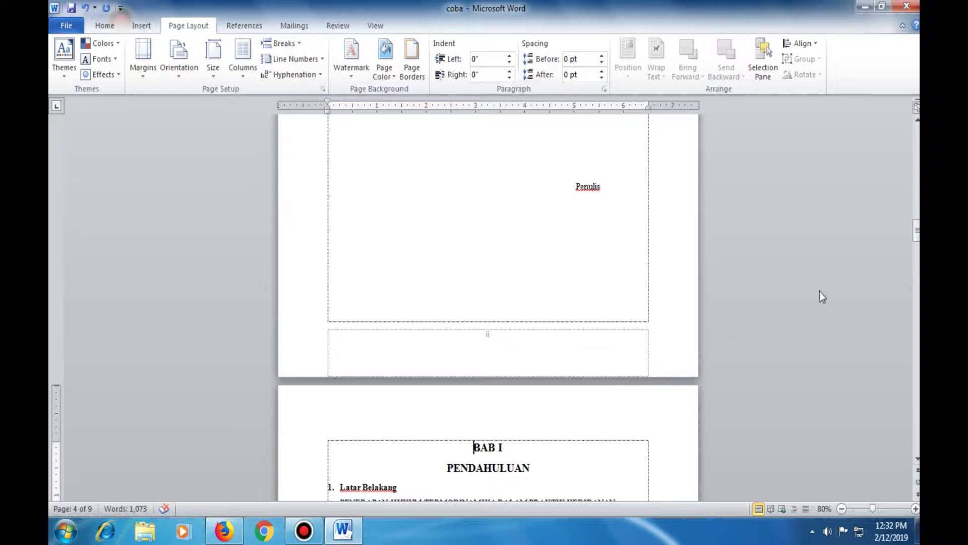
left_click_drag(915, 238, 916, 263)
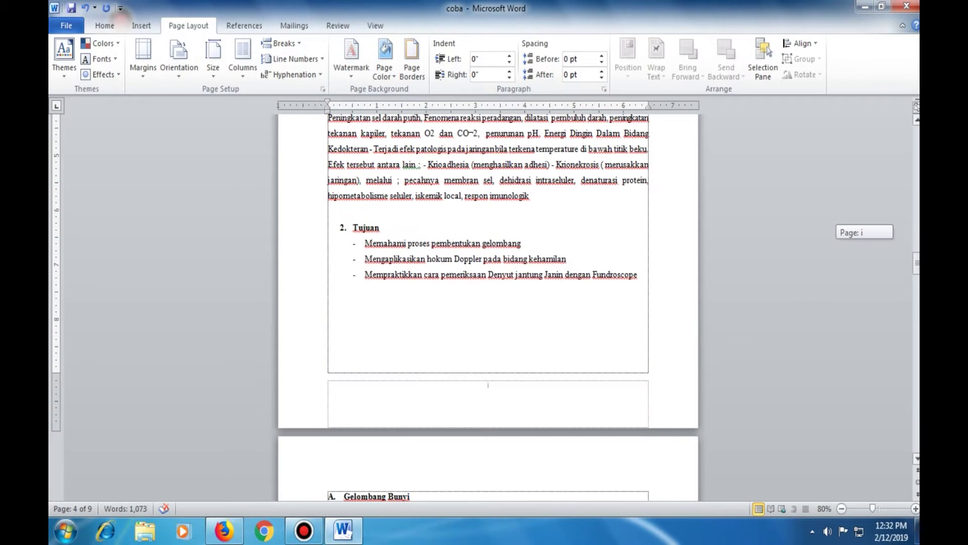
double_click(489, 388)
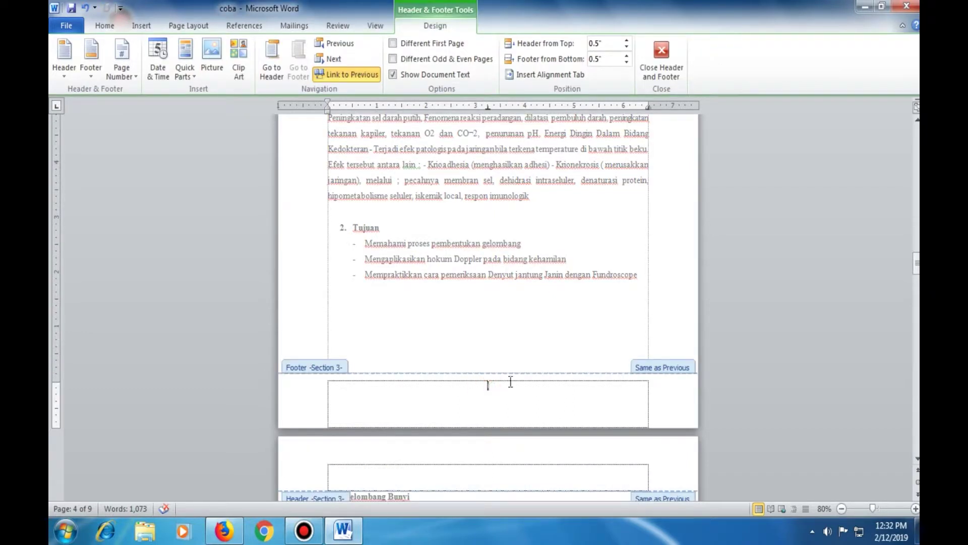
Unlink the BAB I footer from the previous section and add a bottom-centred page number.
left_click(347, 74)
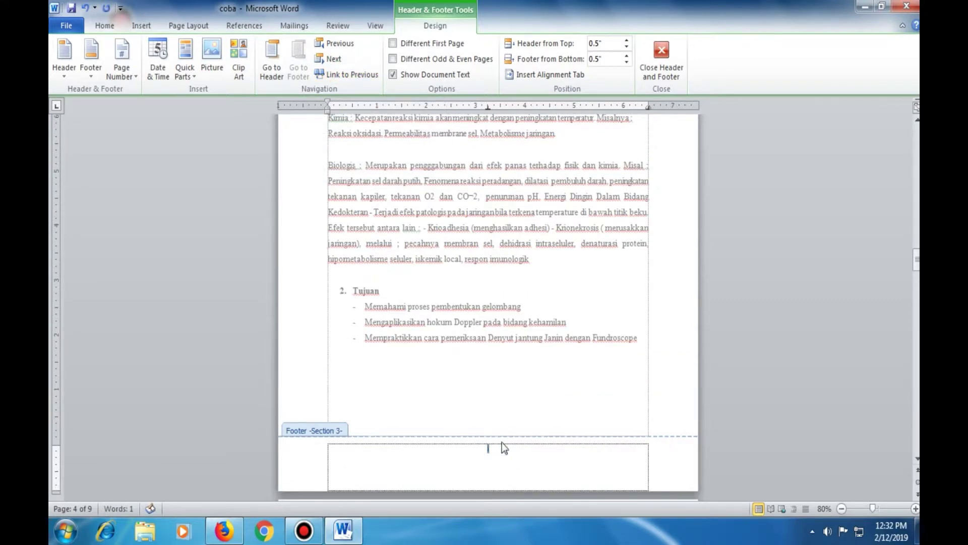
double_click(523, 419)
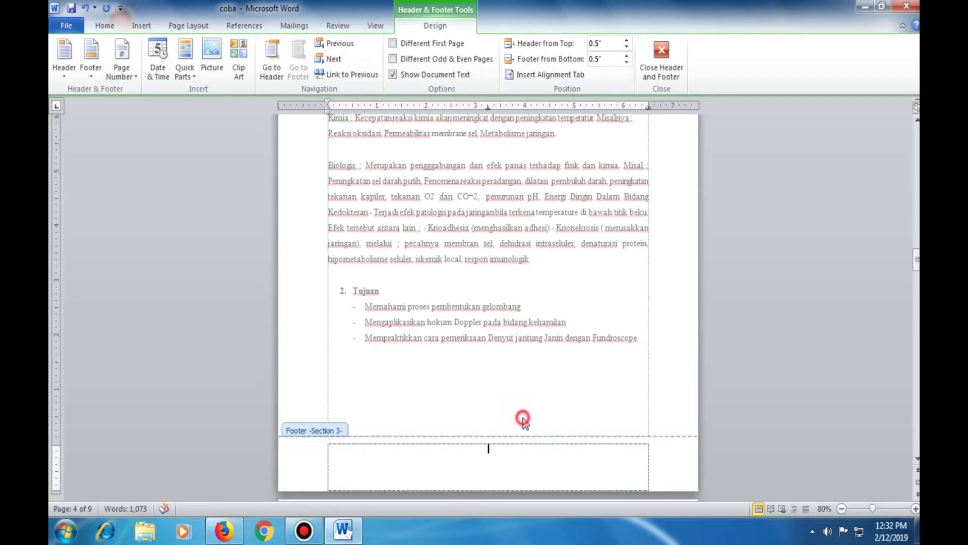
left_click_drag(917, 250, 706, 266)
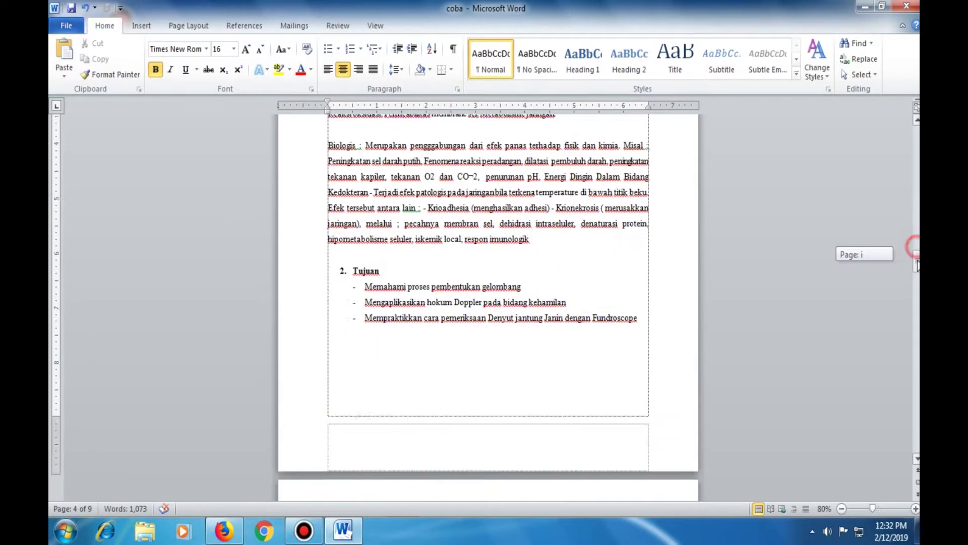
double_click(497, 270)
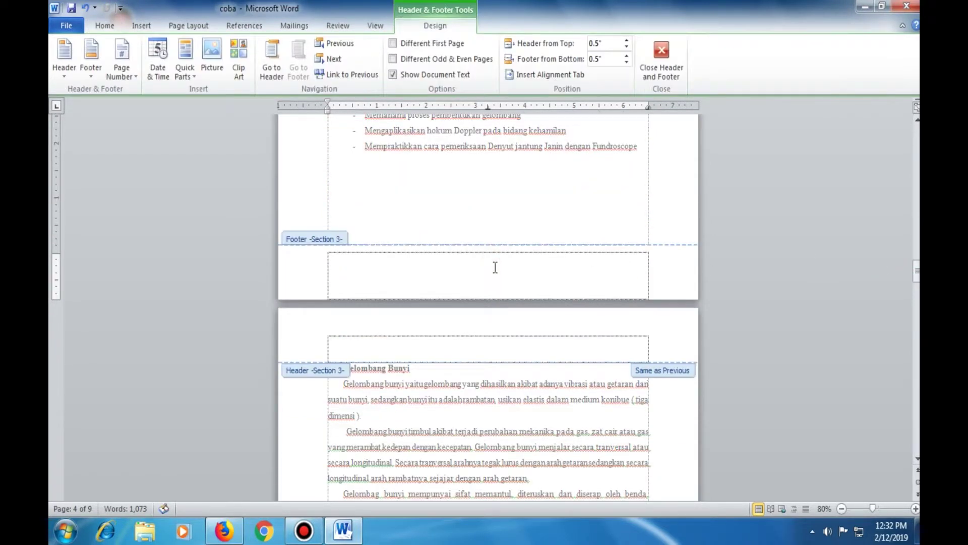
left_click(121, 72)
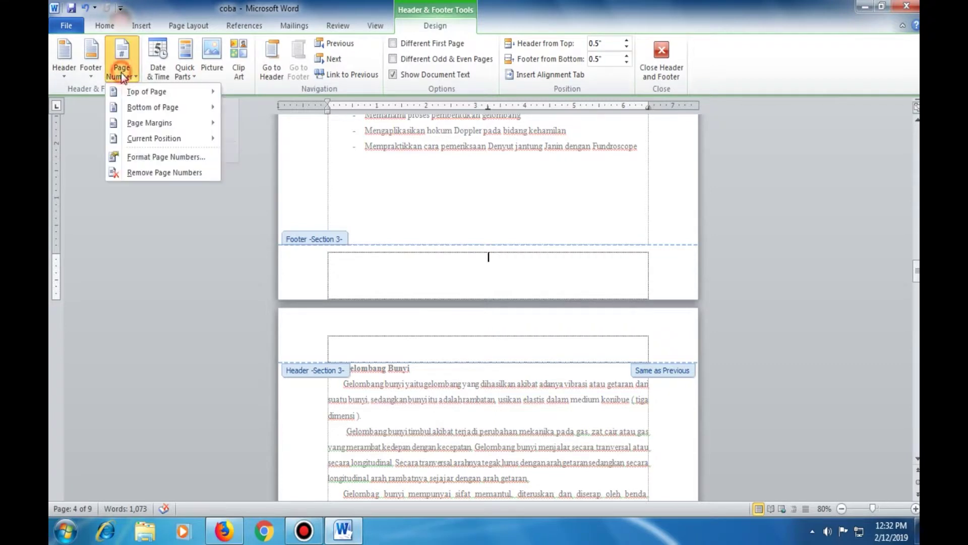
mouse_move(153, 108)
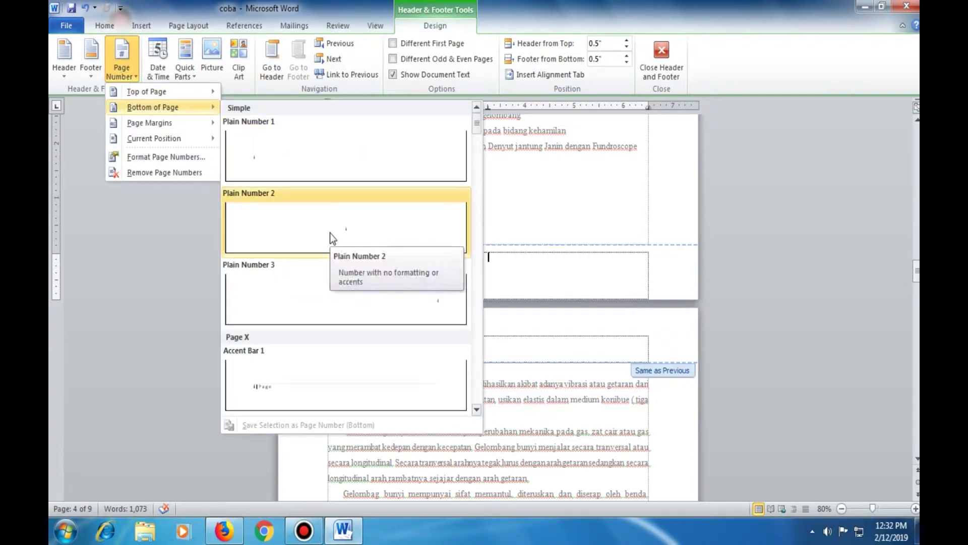
left_click(329, 233)
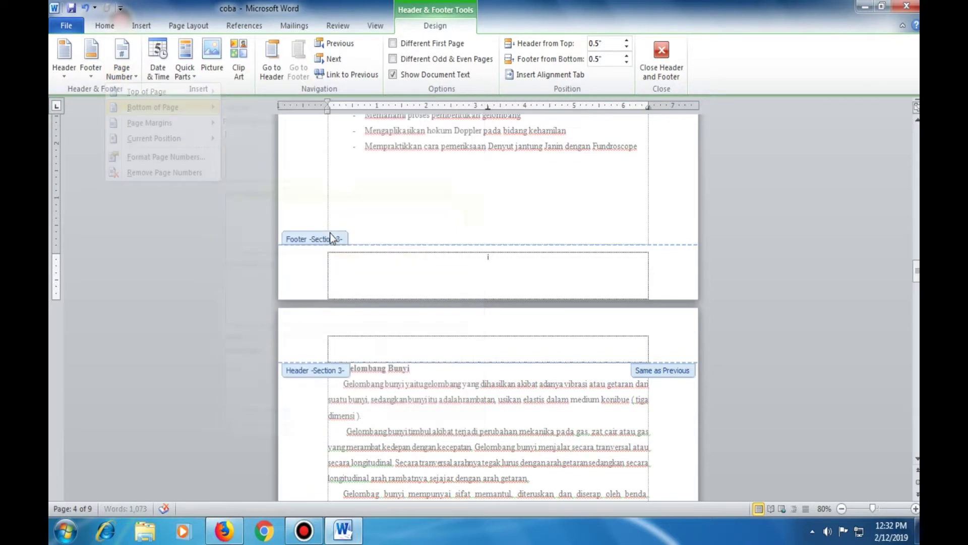
Format the BAB I page numbers as 1, 2, 3 starting at 1.
left_click(129, 75)
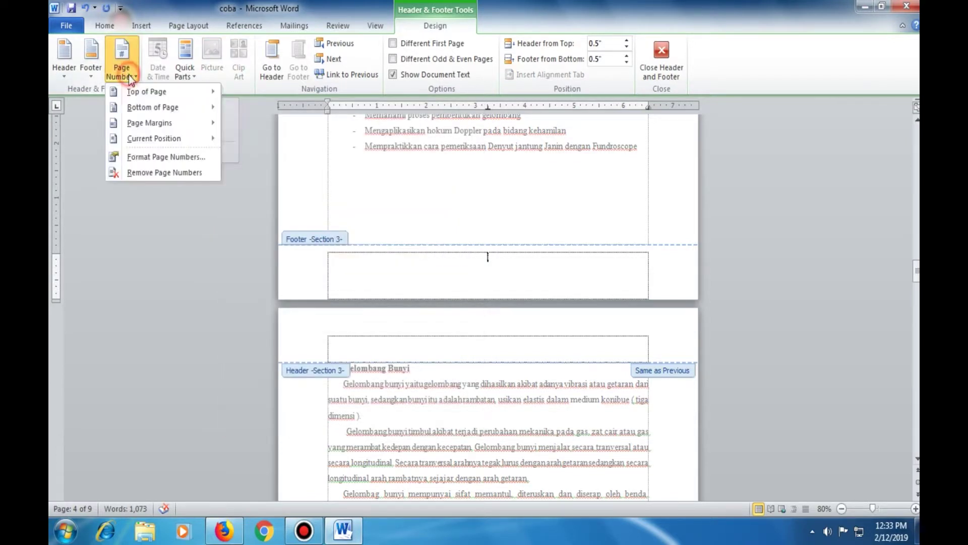
left_click(169, 158)
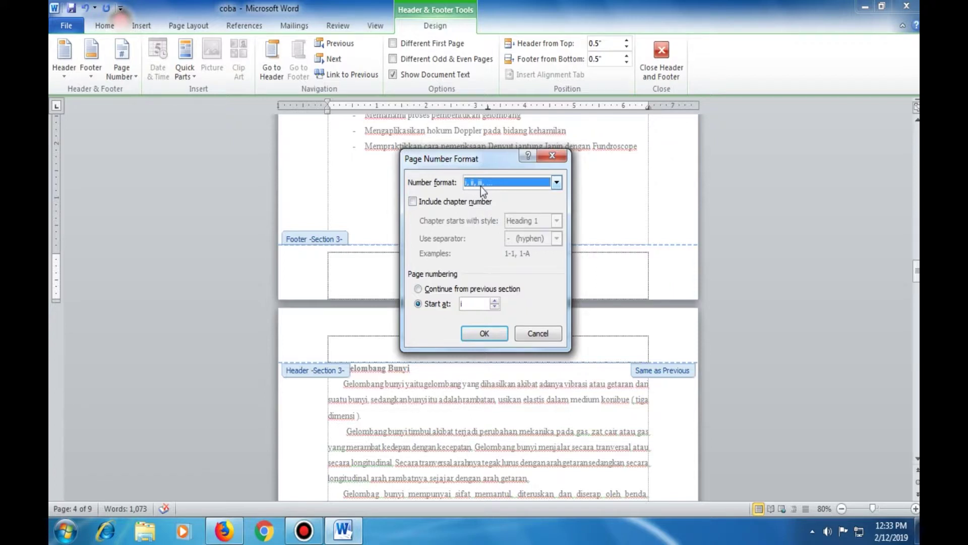
left_click(557, 183)
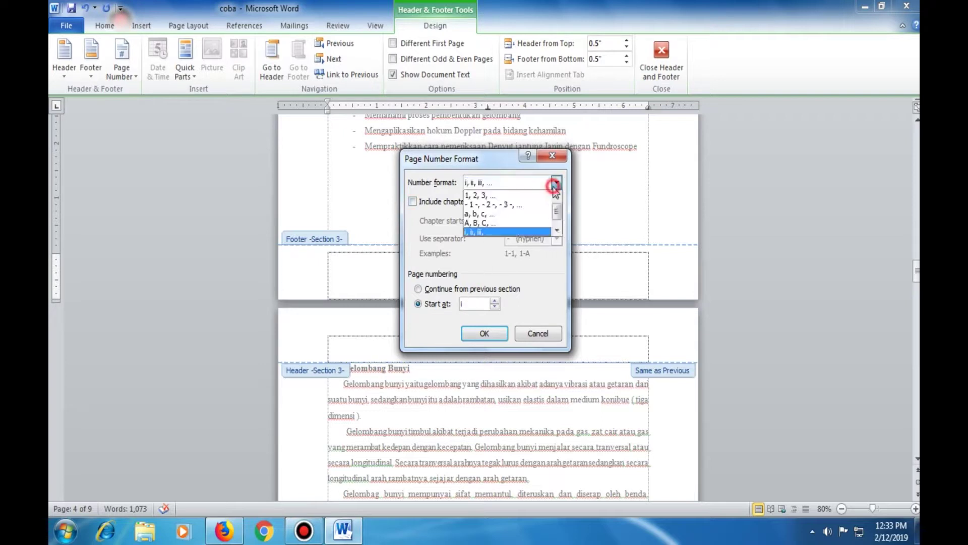
left_click(495, 196)
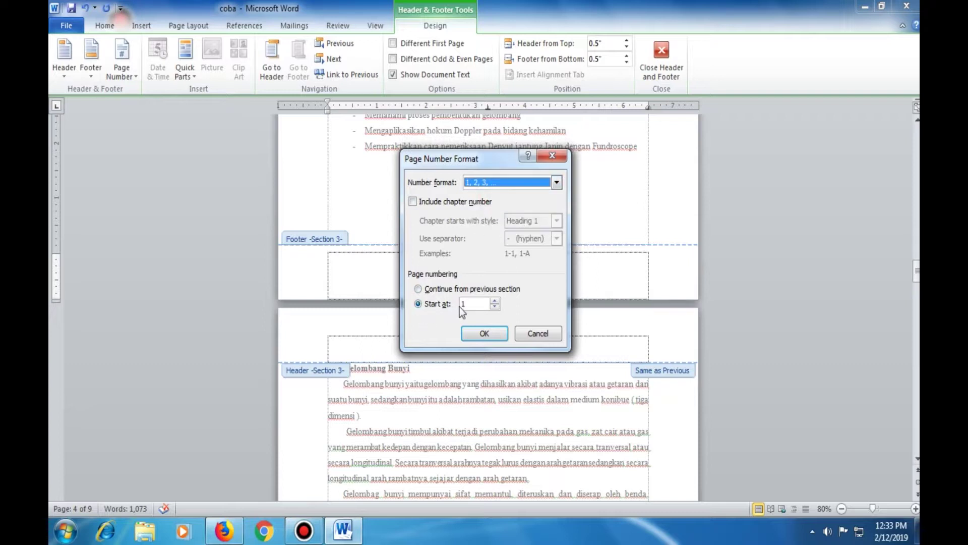
left_click(485, 333)
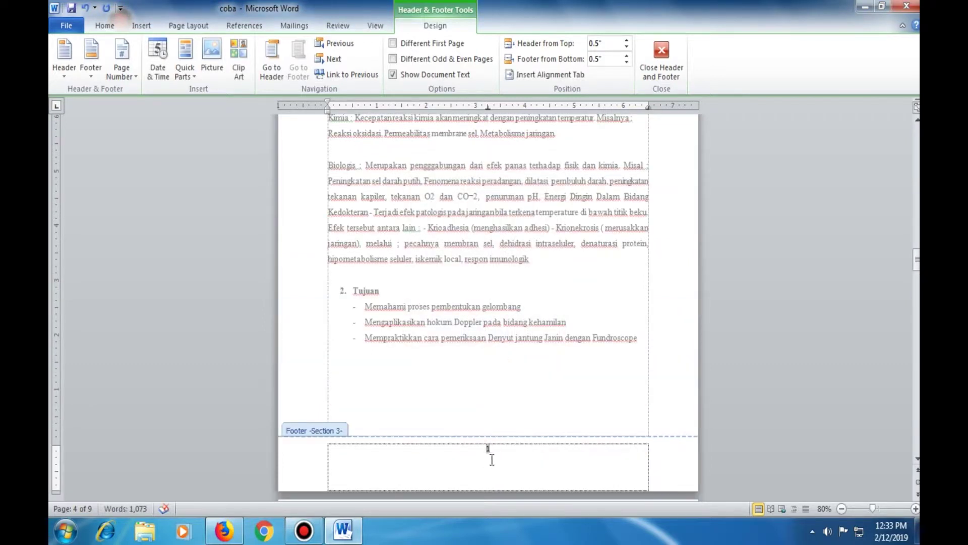
double_click(553, 414)
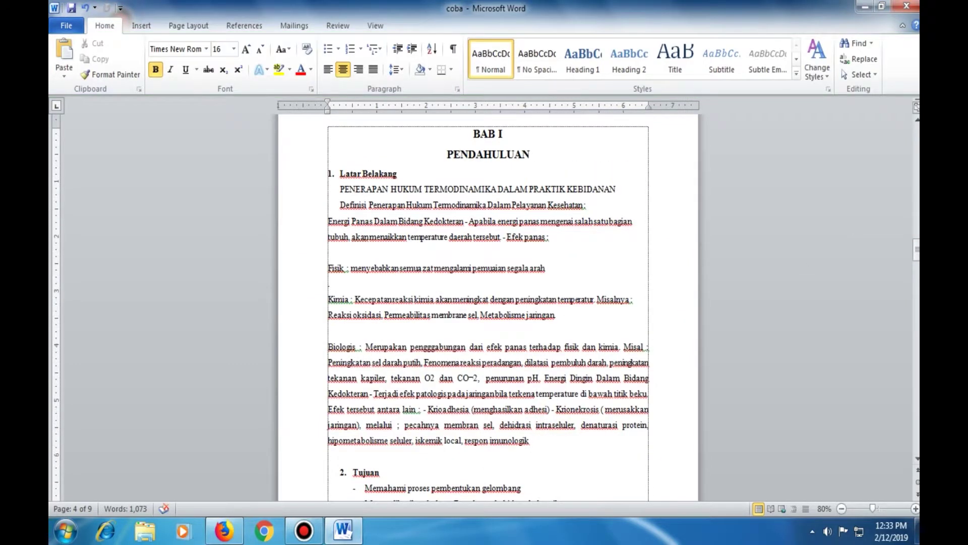
Insert a Next Page section break after the last Tujuan item so Gelombang Bunyi starts a new page.
mouse_move(917, 253)
left_mouse_down()
mouse_move(918, 165)
mouse_move(906, 268)
left_mouse_up()
mouse_move(906, 273)
left_mouse_down()
mouse_move(917, 254)
mouse_move(882, 274)
left_mouse_up()
left_click(638, 319)
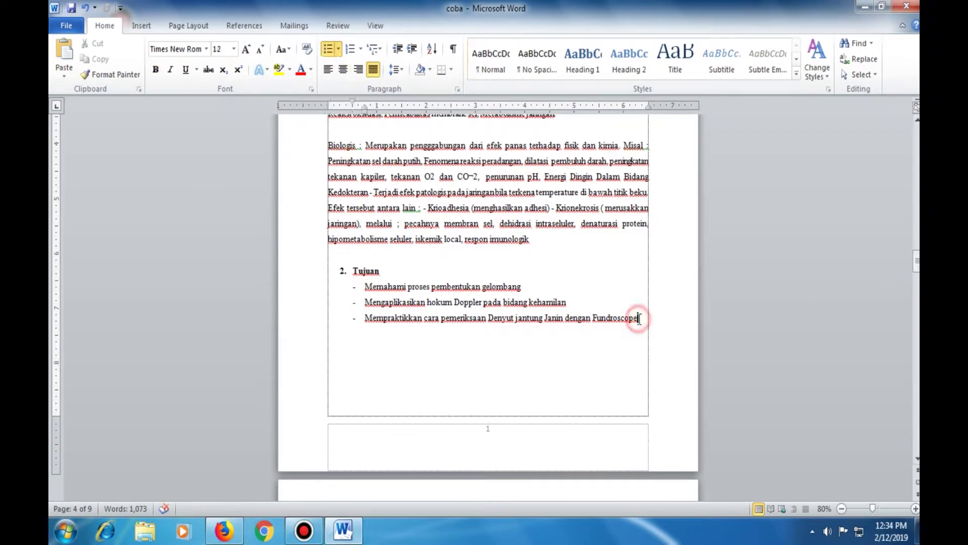
left_click(176, 26)
left_click(282, 43)
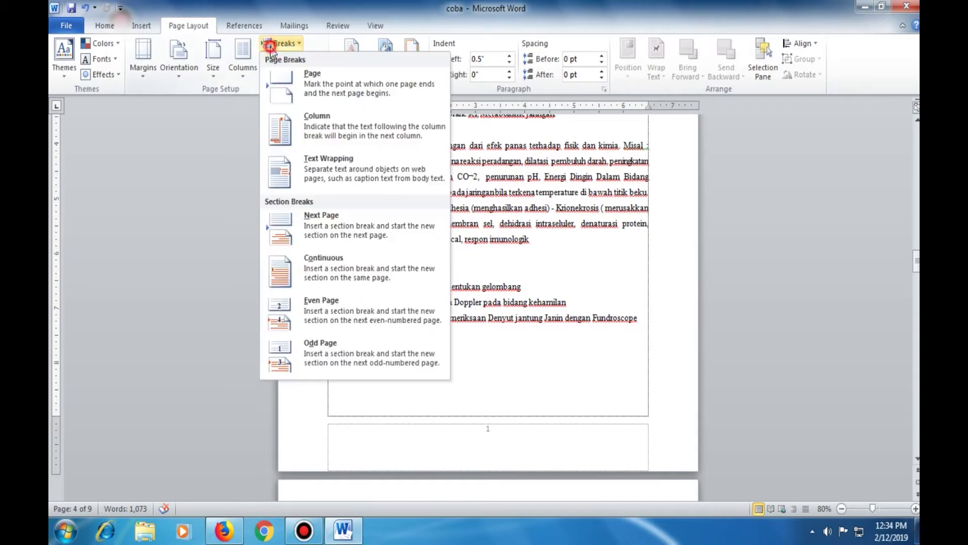
left_click(324, 230)
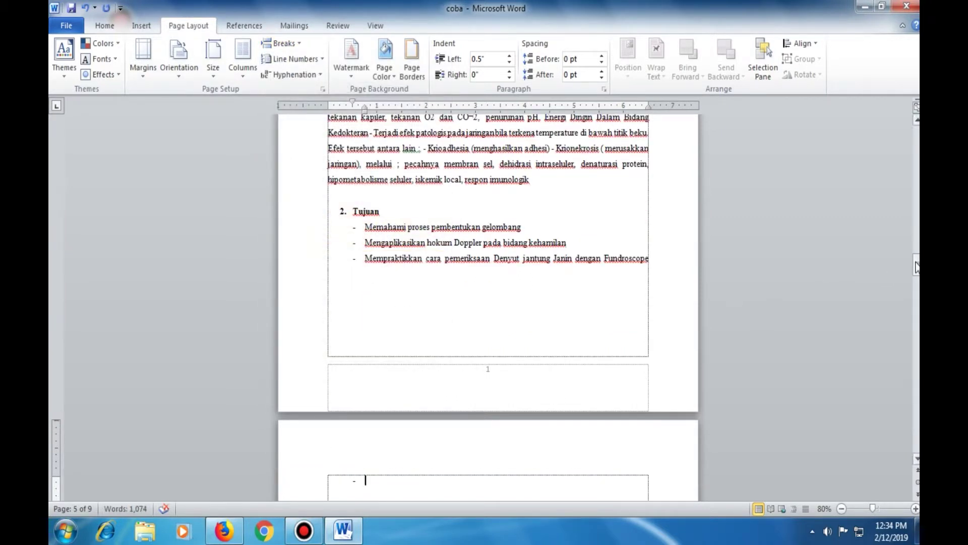
Delete the stray bullet and blank lines above A. Gelombang Bunyi.
left_click_drag(916, 264, 917, 272)
key("BackSpace")
key("Delete")
key("Delete")
key("Delete")
key("Delete")
key("Delete")
key("Delete")
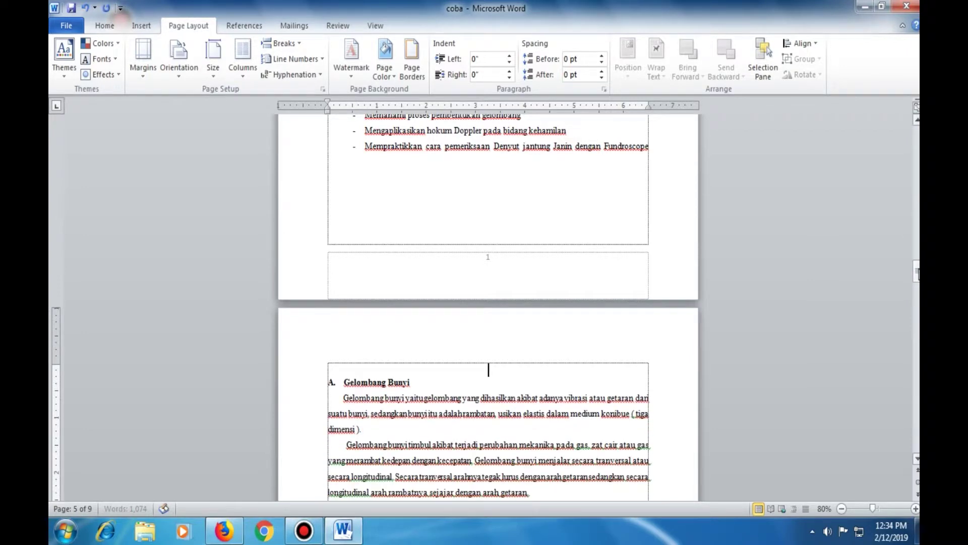
key("Delete")
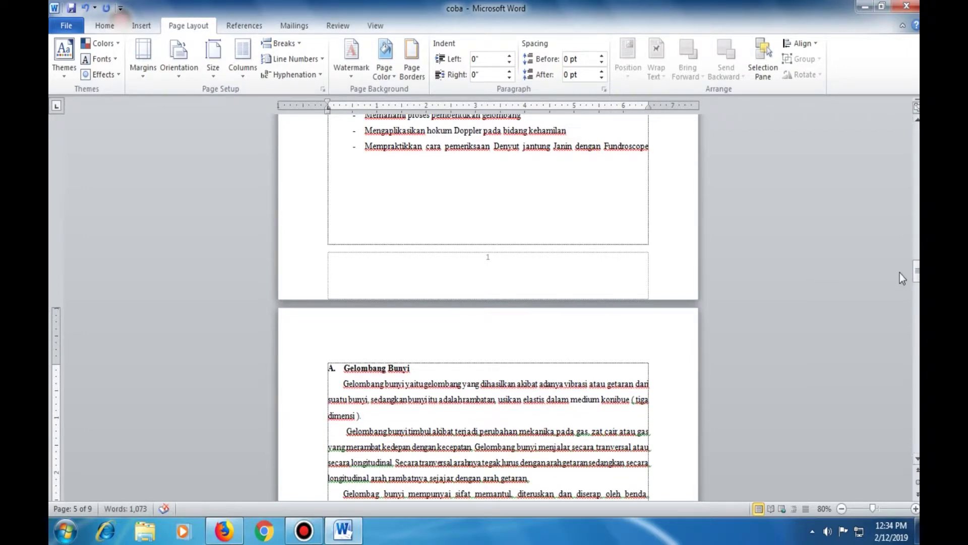
left_click_drag(916, 270, 916, 301)
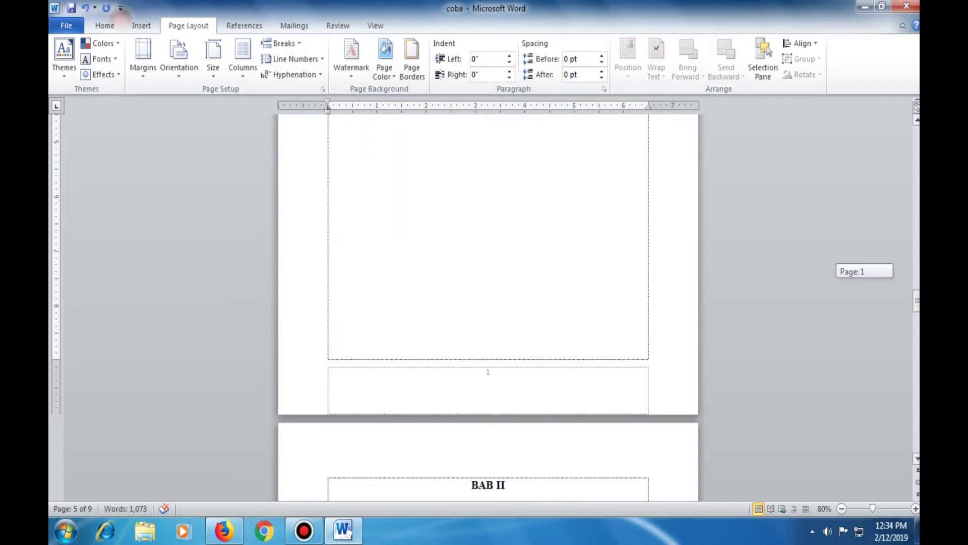
Unlink the Gelombang Bunyi section's footer from BAB I and remove its page numbers.
double_click(488, 373)
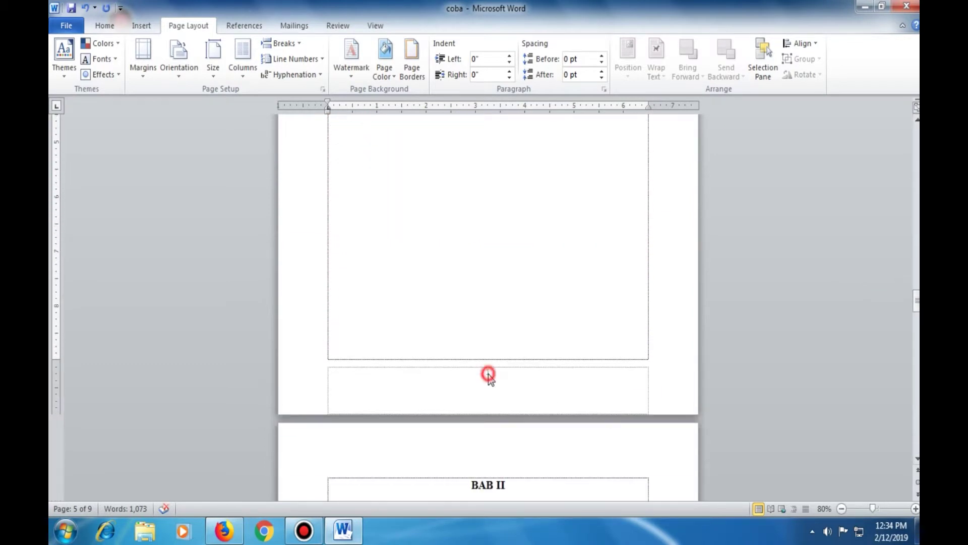
double_click(488, 372)
left_click(345, 77)
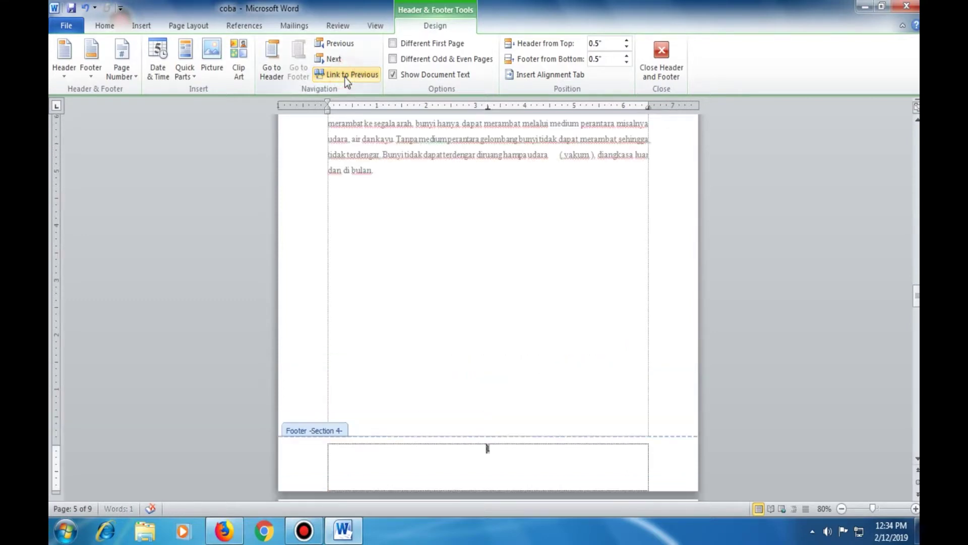
left_click(131, 78)
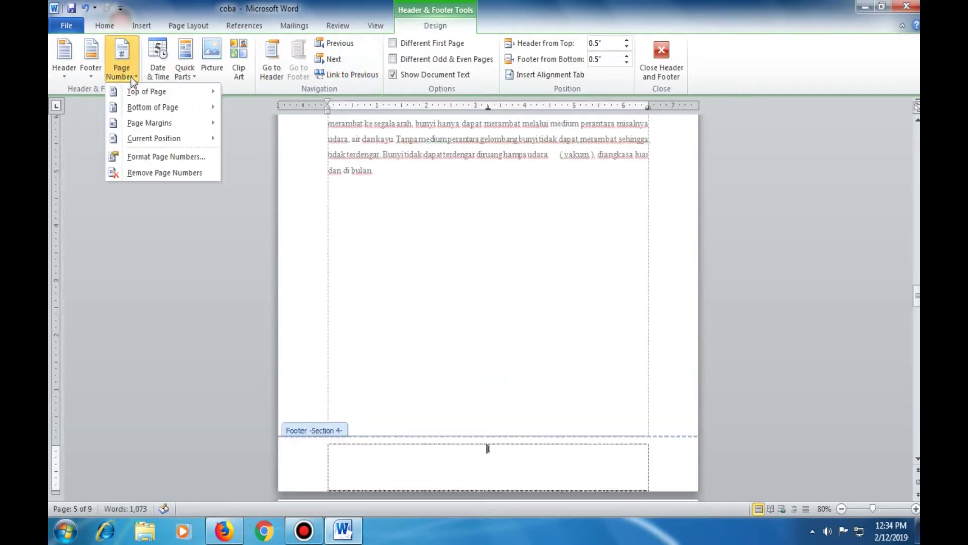
left_click(159, 173)
double_click(505, 322)
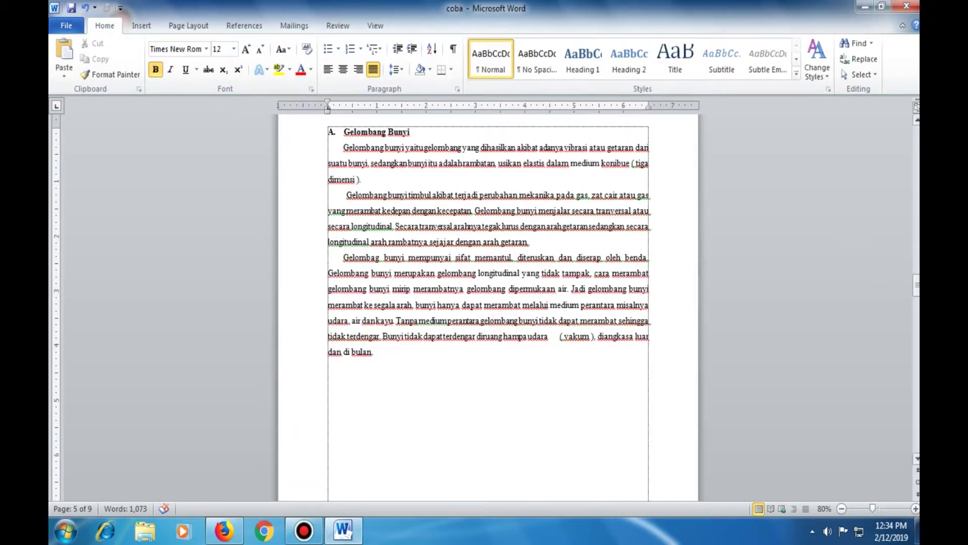
mouse_move(917, 285)
left_mouse_down()
mouse_move(917, 270)
mouse_move(917, 281)
left_mouse_up()
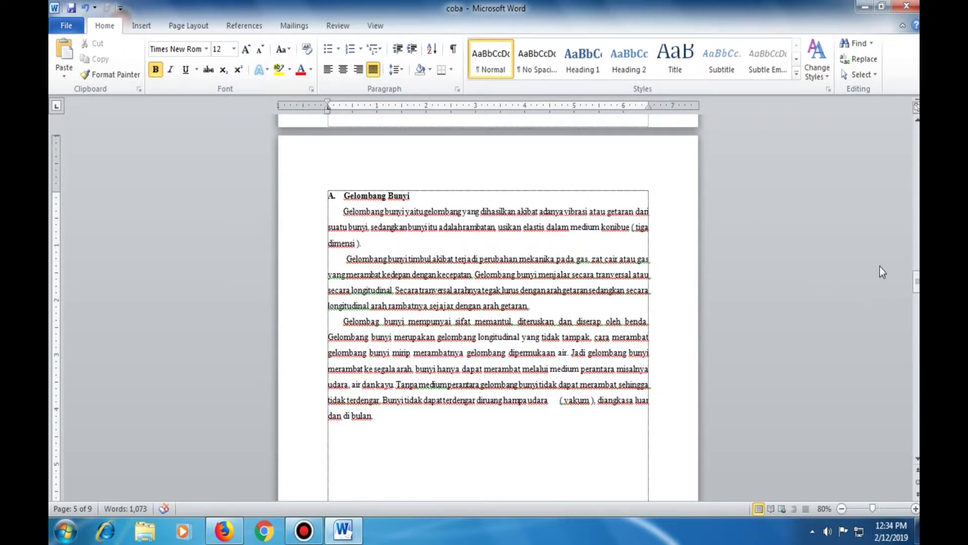
left_click_drag(917, 281, 916, 274)
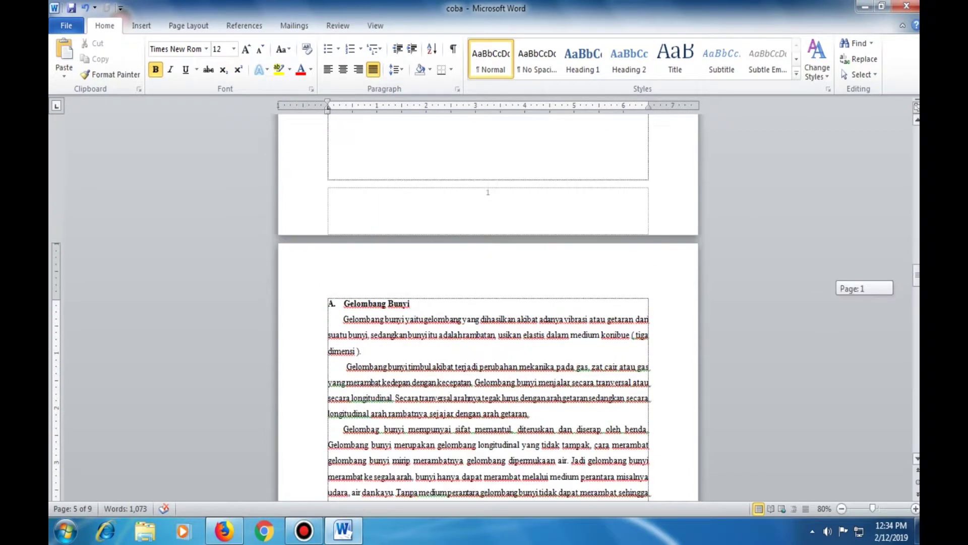
Unlink the Gelombang Bunyi header and add a top-right Plain Number 3 page number.
double_click(616, 273)
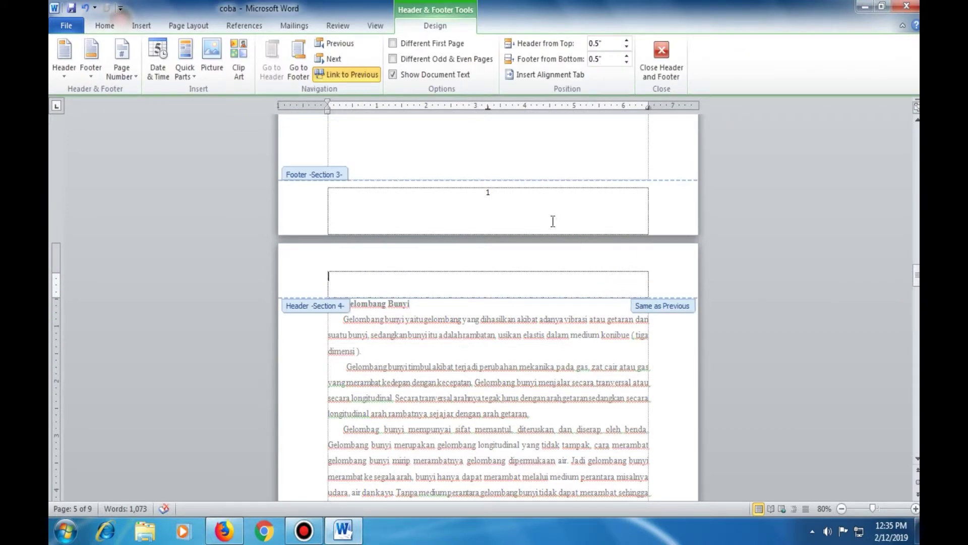
left_click(349, 76)
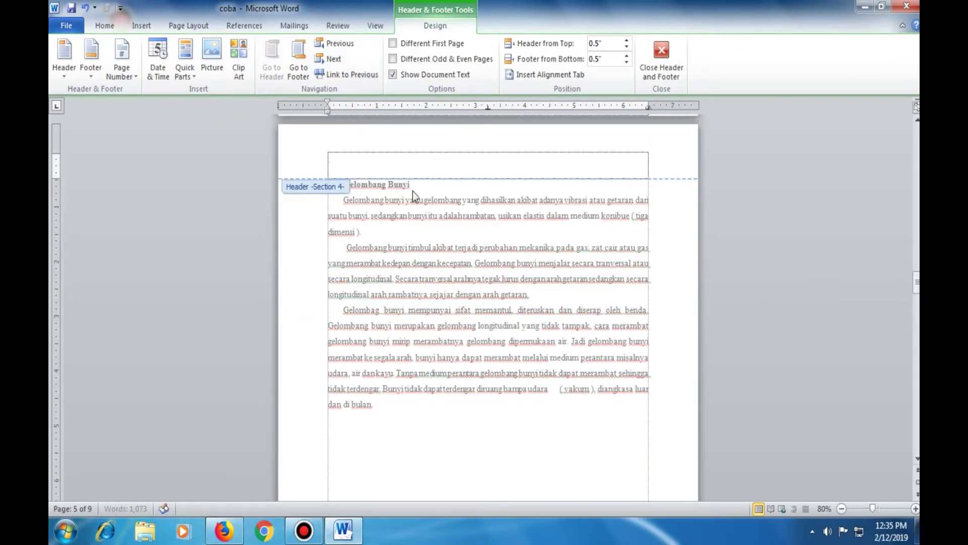
left_click(125, 75)
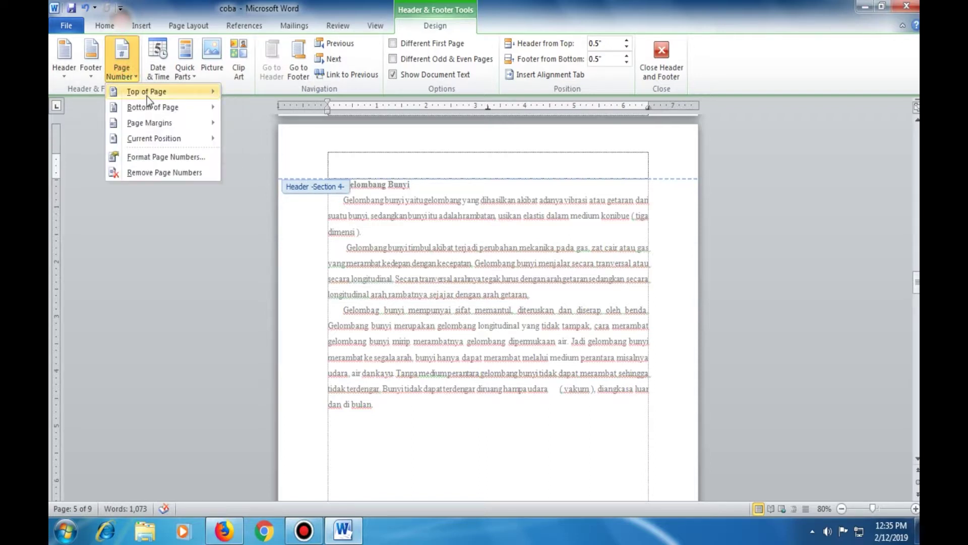
mouse_move(147, 91)
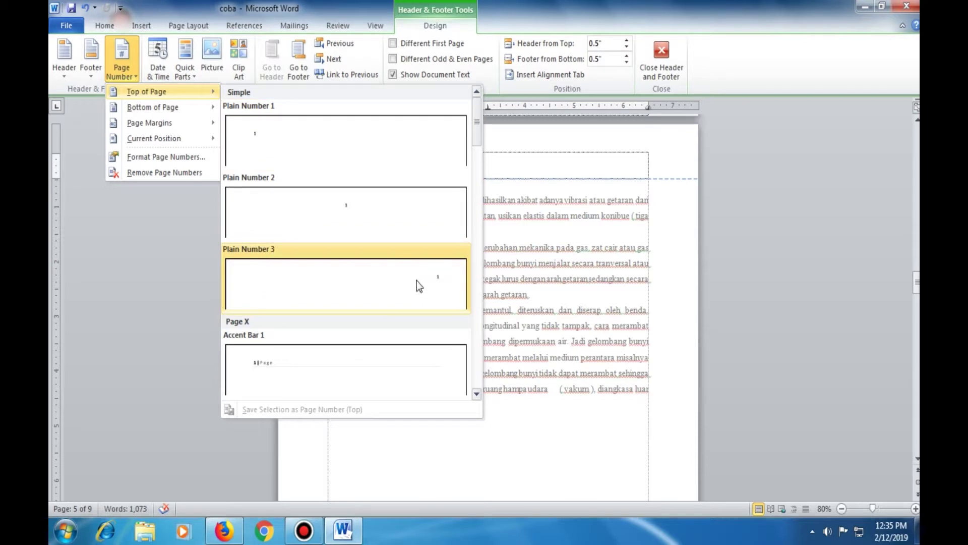
left_click(417, 280)
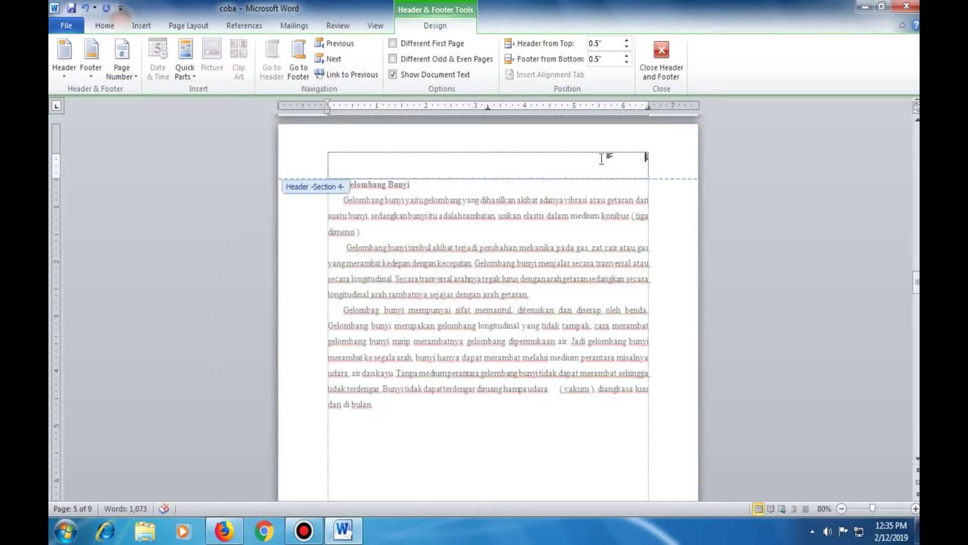
Set the header page numbering to continue from the previous section.
left_click(128, 77)
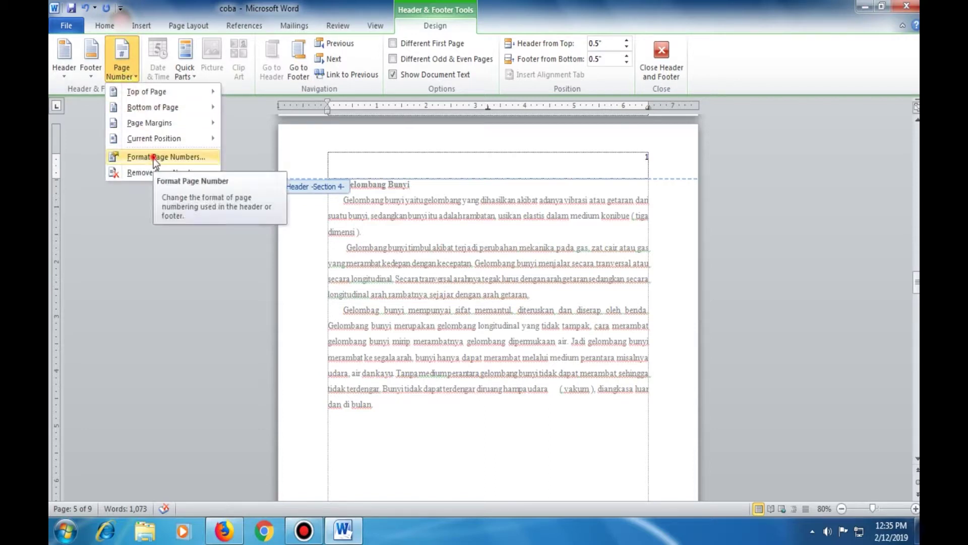
left_click(153, 158)
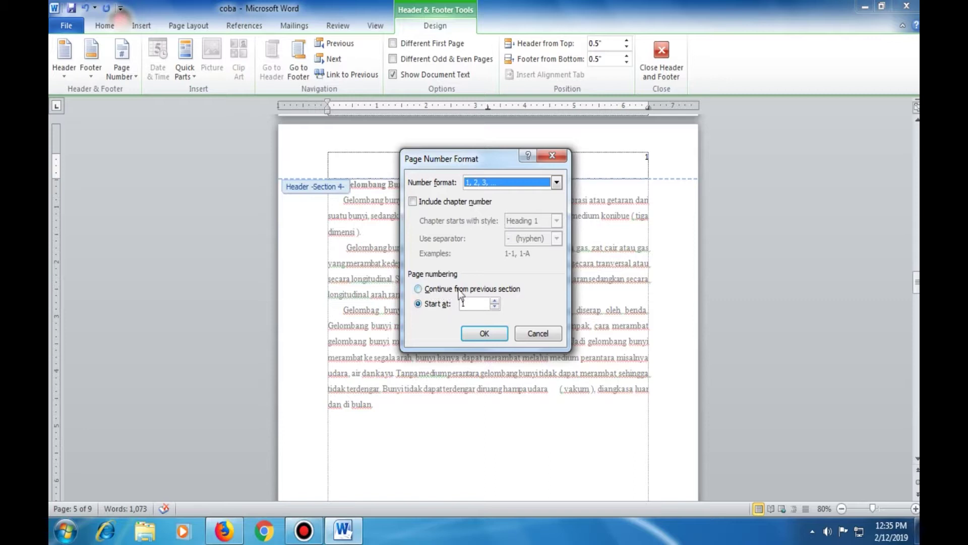
left_click(419, 289)
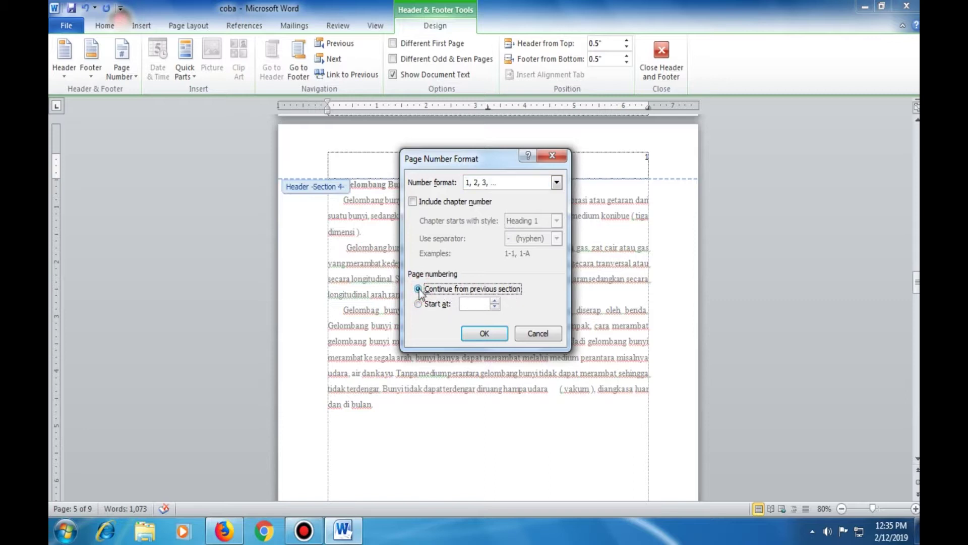
left_click(495, 333)
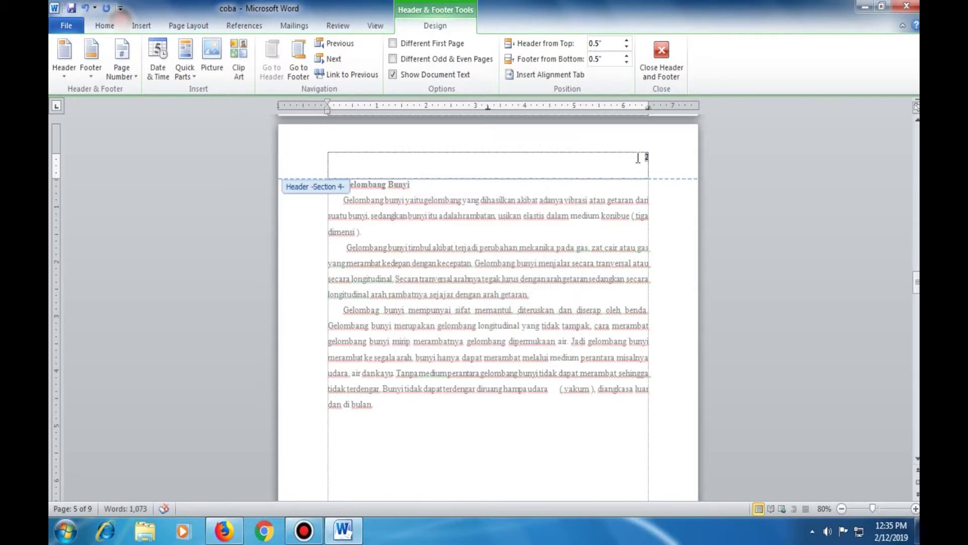
double_click(655, 220)
Insert a Next Page section break at the end of the Gelombang Bunyi page and delete the blank lines above BAB II.
left_click_drag(917, 282, 917, 315)
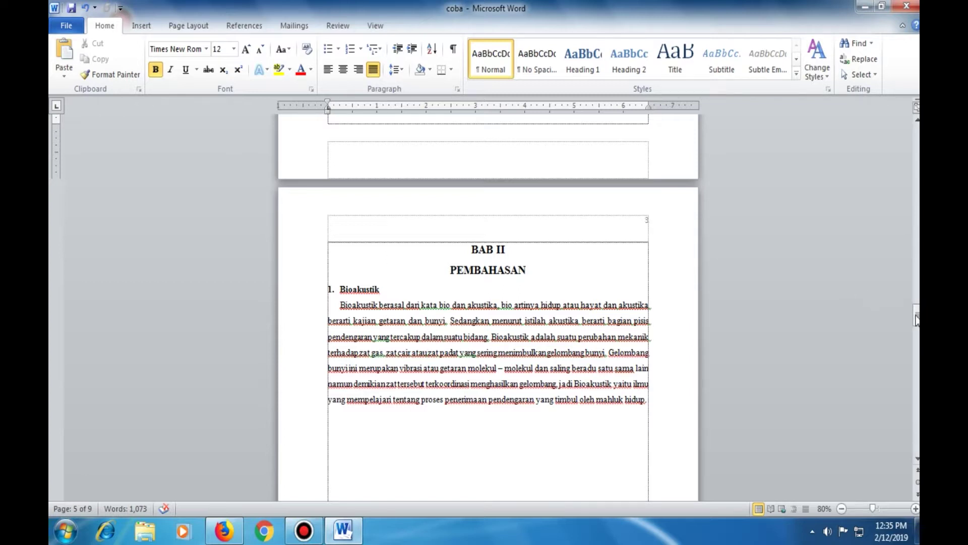
left_click_drag(917, 315, 917, 334)
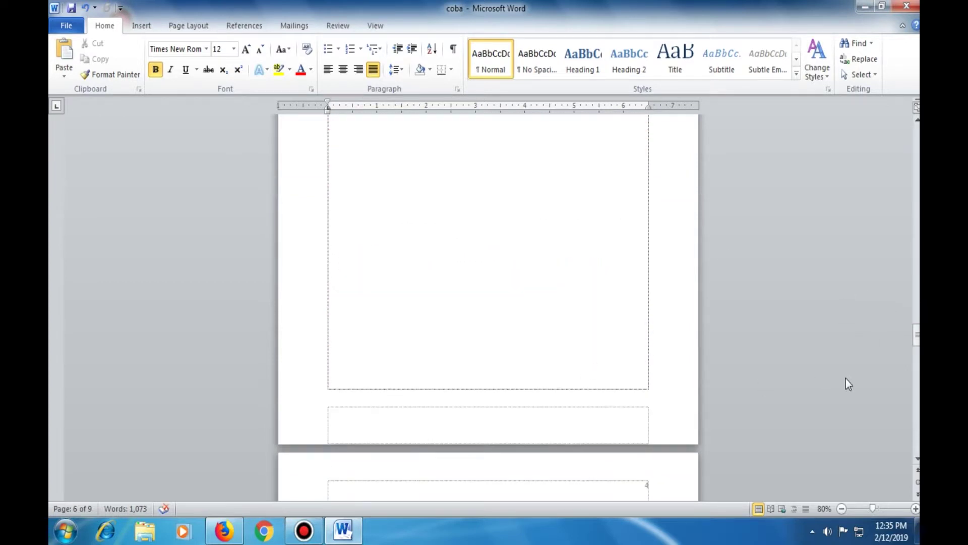
left_click_drag(917, 335, 916, 303)
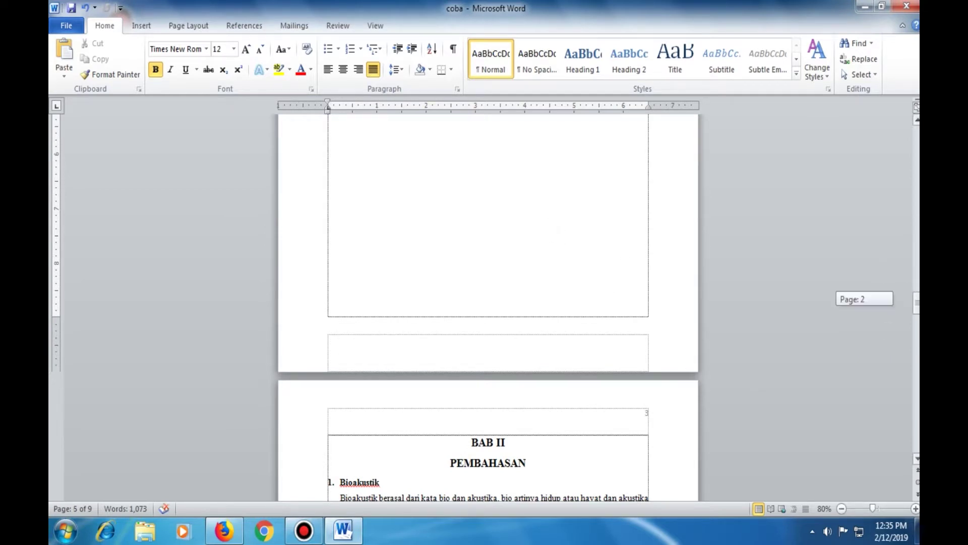
left_click_drag(916, 302, 917, 295)
double_click(488, 406)
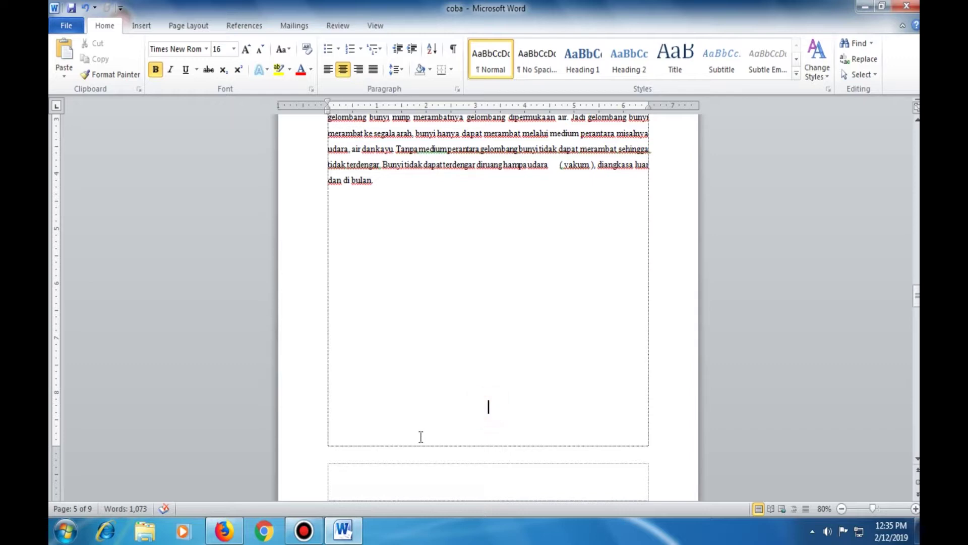
left_click(196, 31)
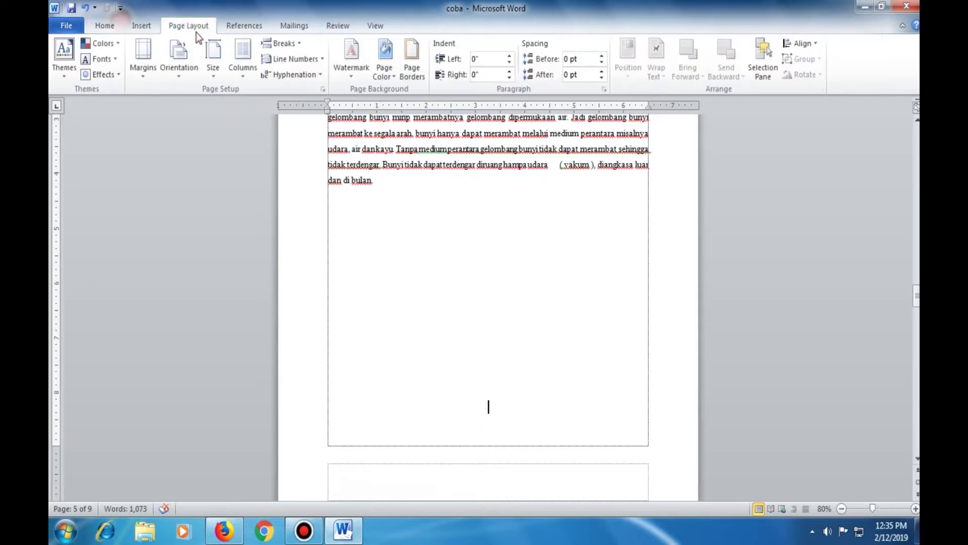
left_click(267, 51)
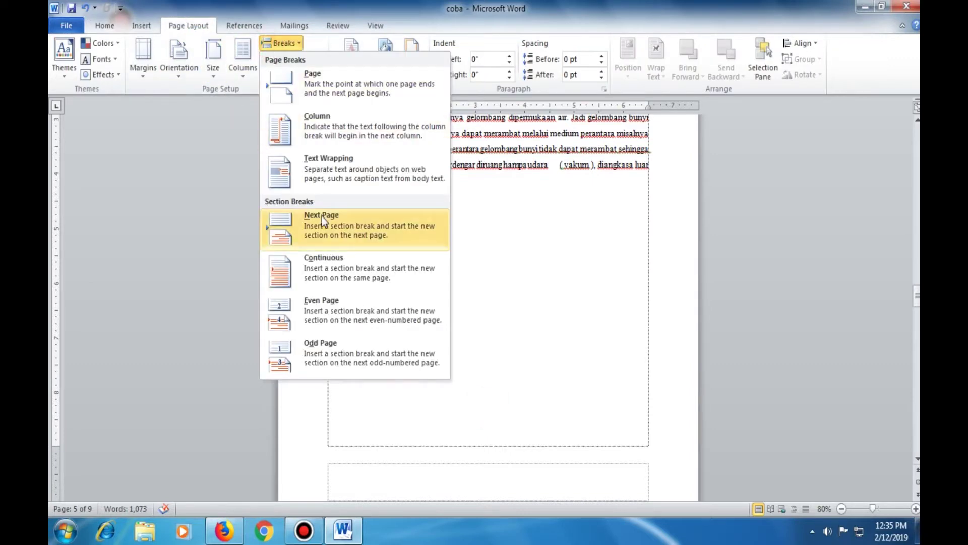
left_click(322, 217)
left_click_drag(917, 302, 916, 309)
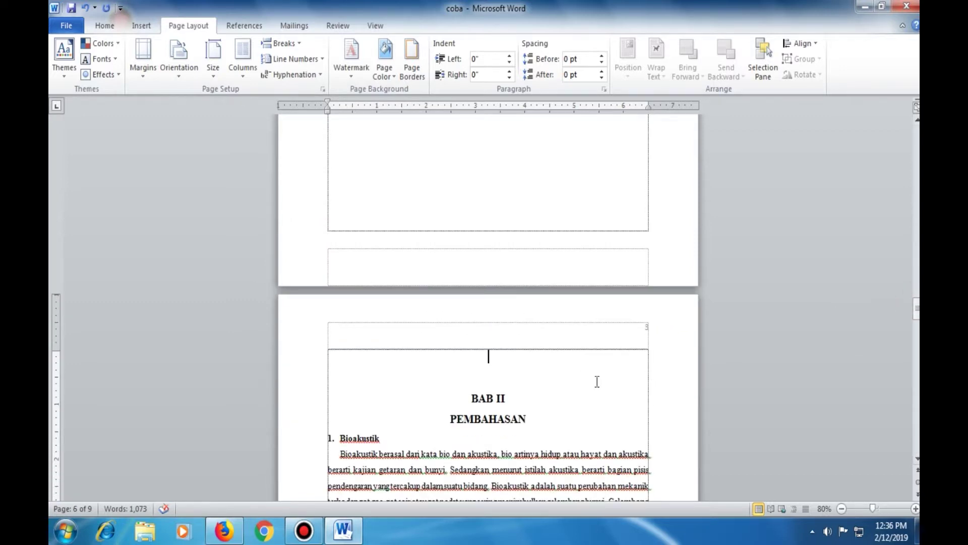
key("Delete")
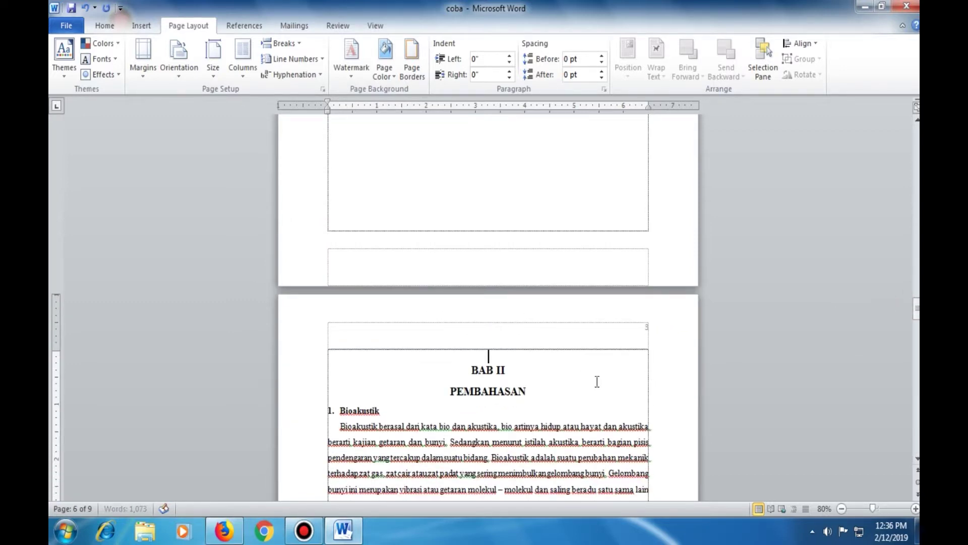
key("Delete")
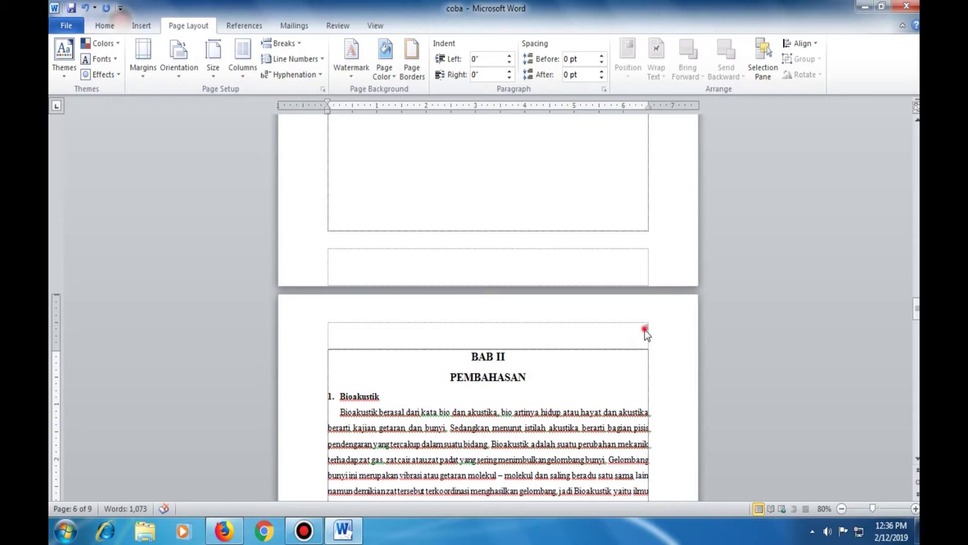
Unlink the BAB II page's header from the previous section.
double_click(645, 330)
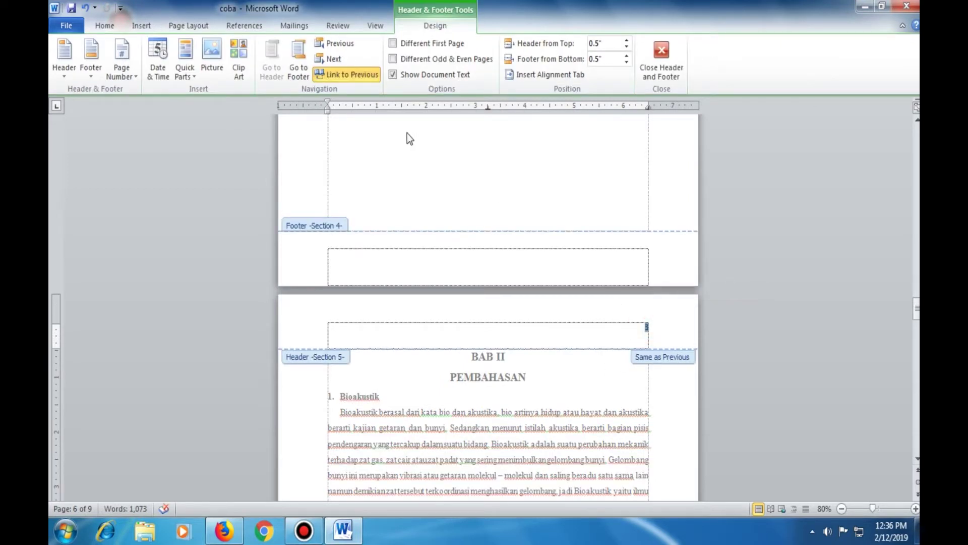
left_click(357, 81)
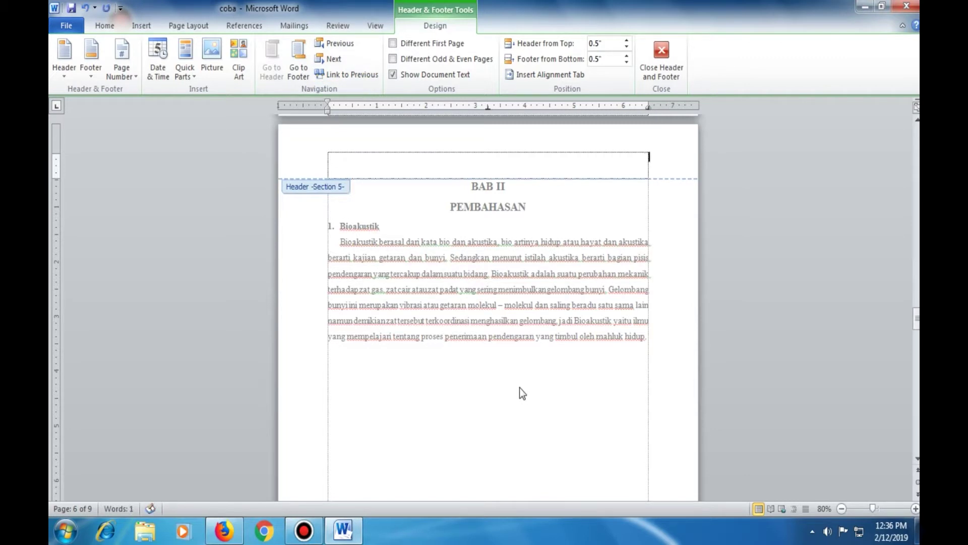
double_click(568, 375)
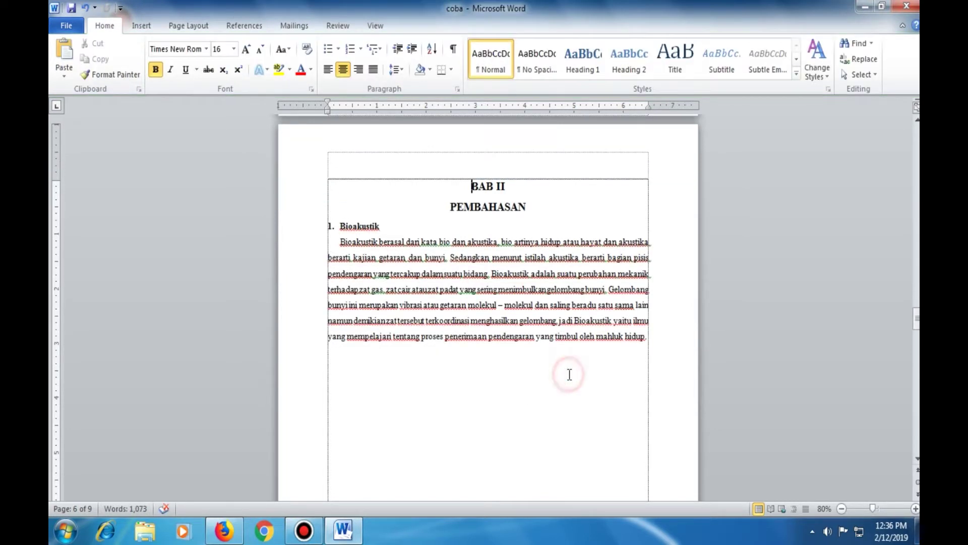
left_click_drag(912, 317, 912, 332)
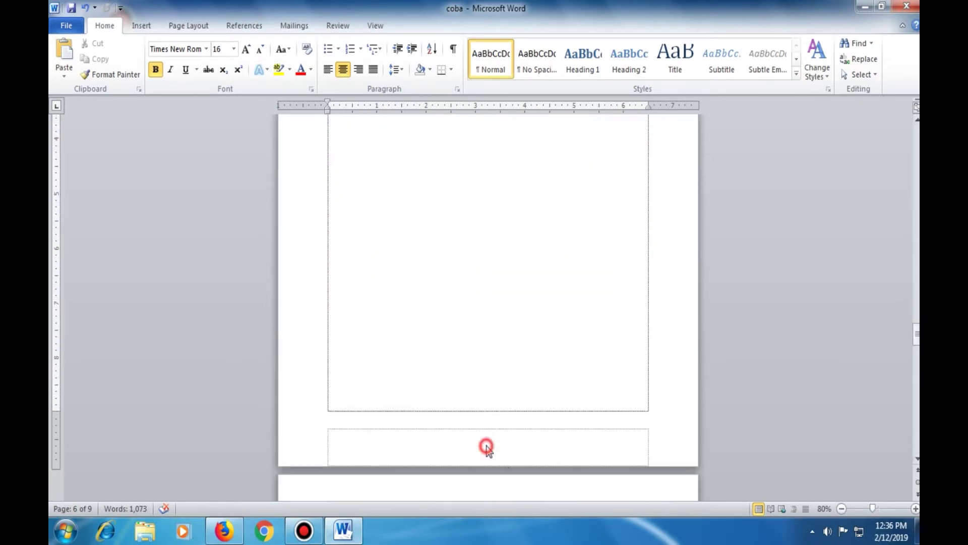
Unlink the BAB II footer and add a bottom-centred page number 3.
double_click(486, 447)
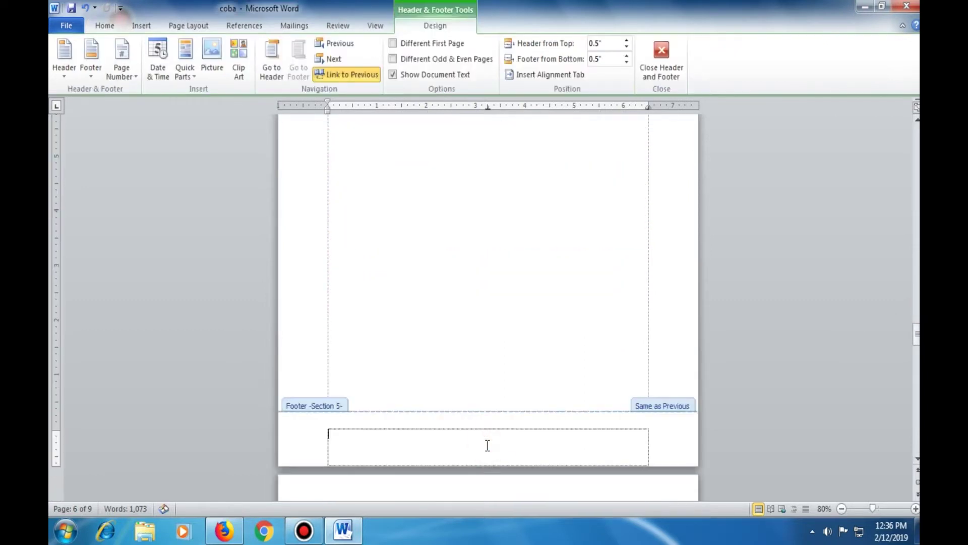
left_click(336, 77)
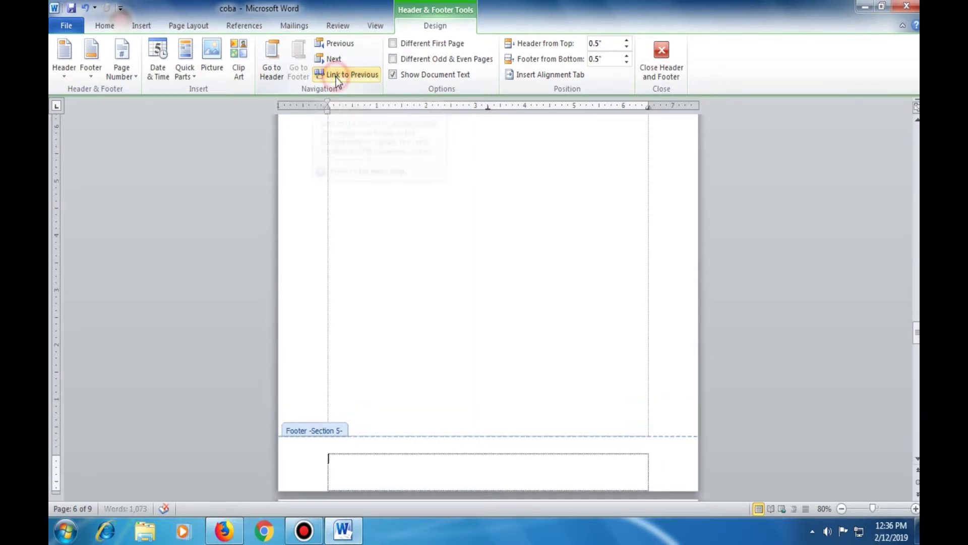
left_click(125, 81)
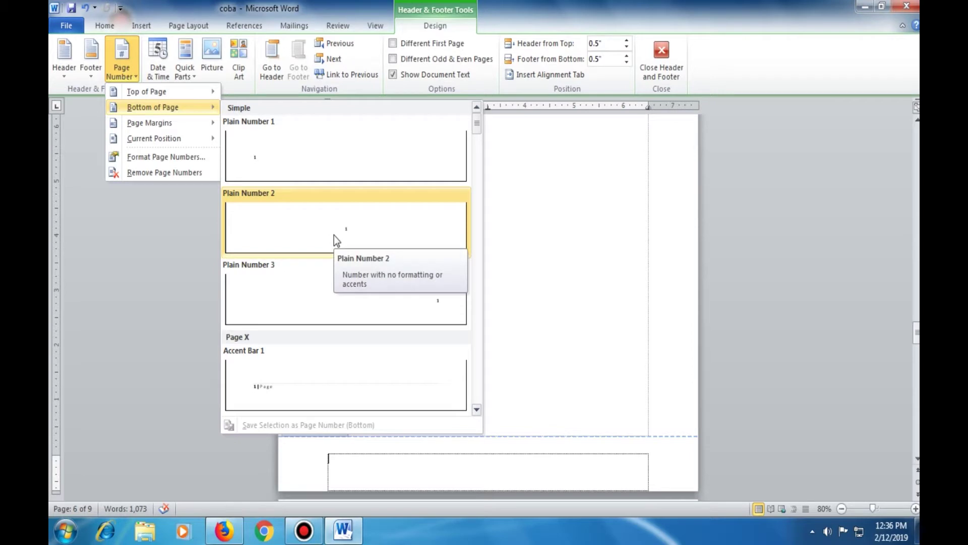
left_click(333, 235)
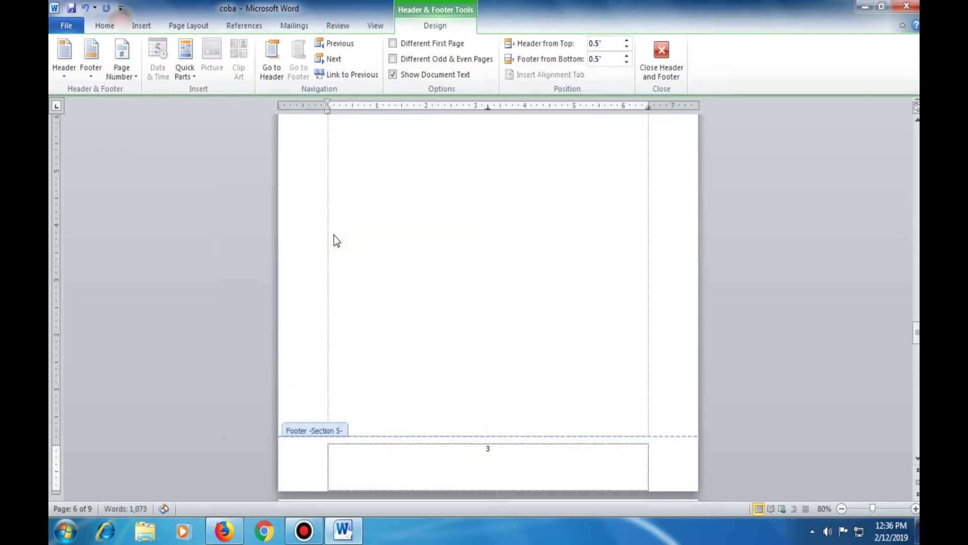
left_click(559, 402)
double_click(558, 403)
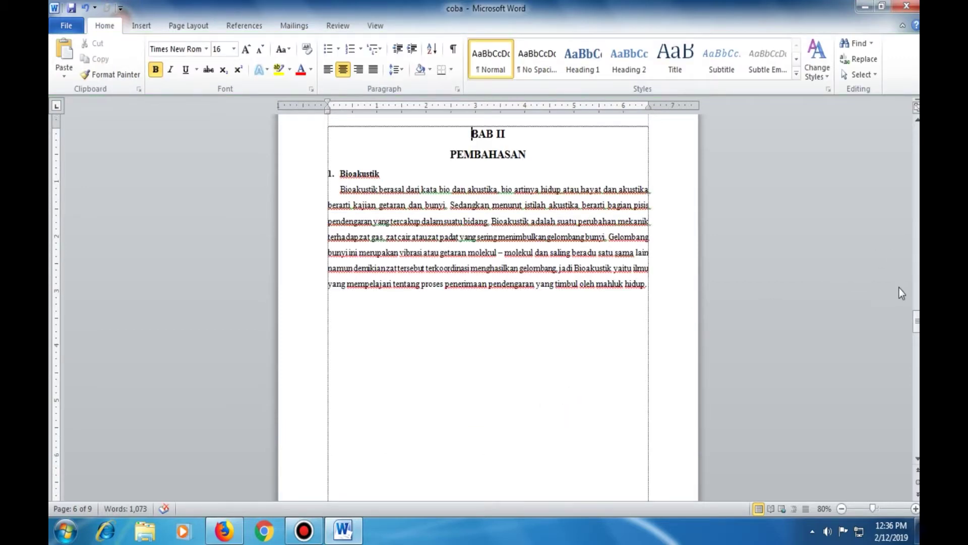
left_click_drag(916, 321, 916, 349)
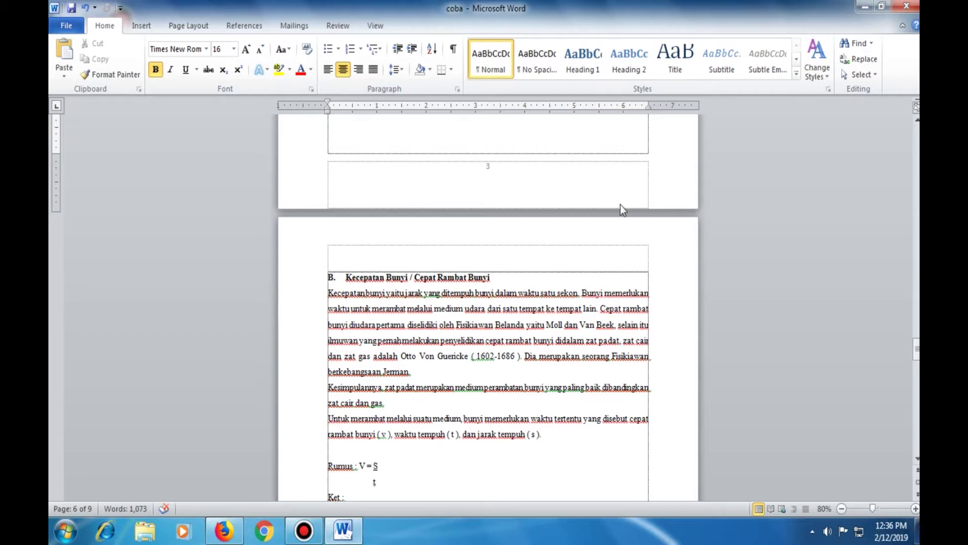
Insert a Next Page section break at the end of the BAB II page.
left_click_drag(916, 348, 917, 335)
left_click(499, 431)
left_click(191, 31)
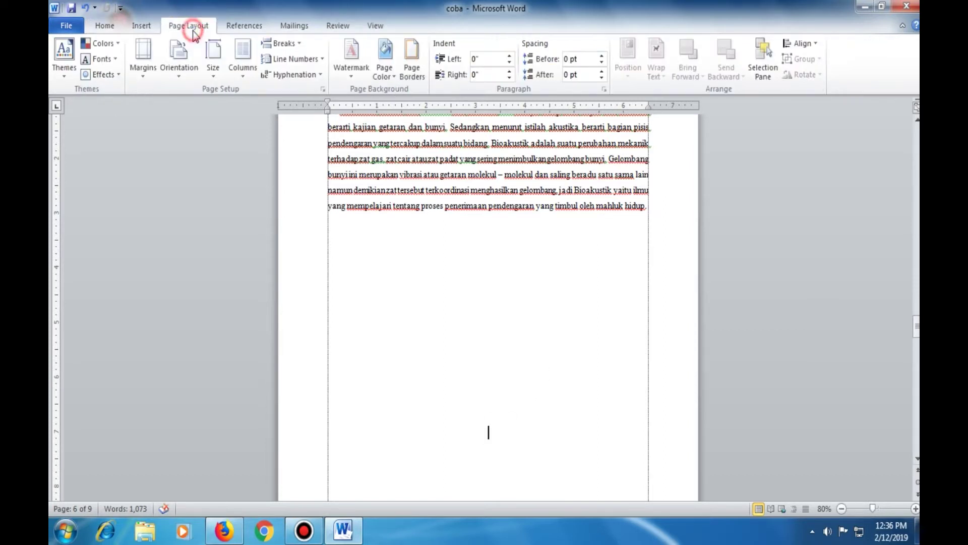
left_click(280, 43)
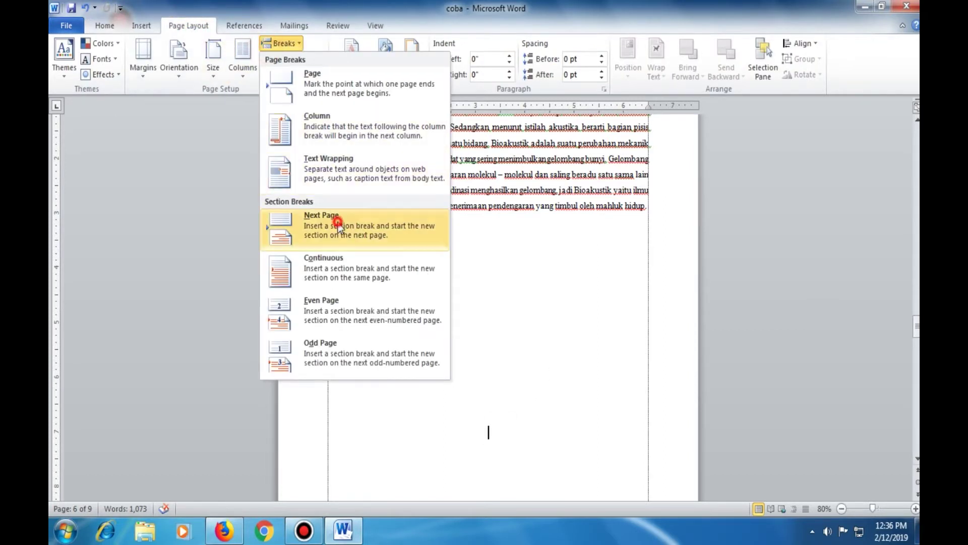
left_click(337, 224)
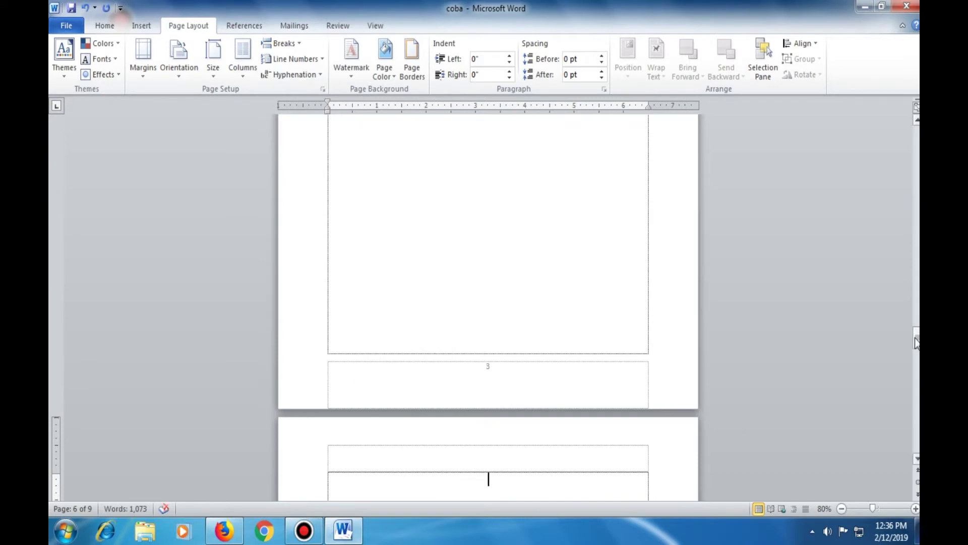
Delete the blank lines so 'B. Kecepatan Bunyi' sits at the top of the new page.
left_click_drag(916, 343, 916, 351)
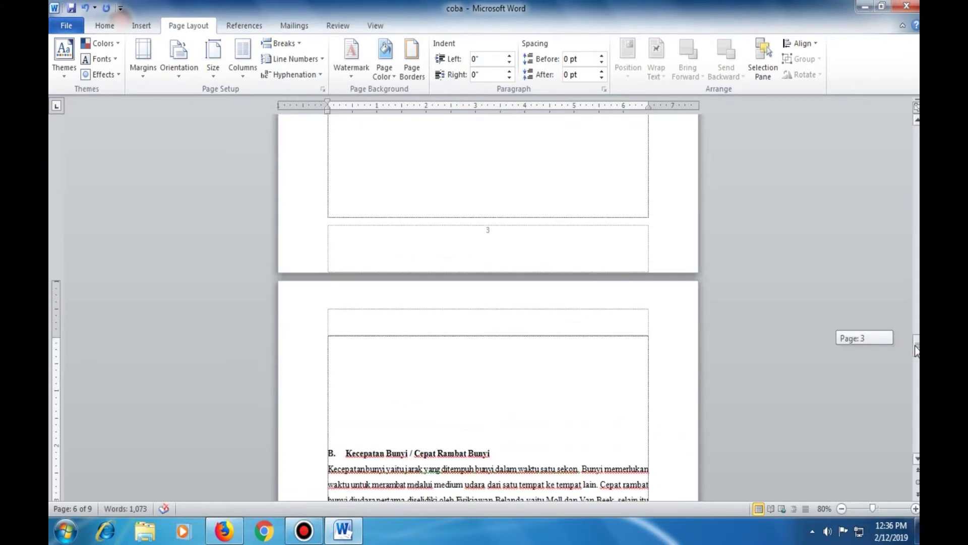
left_click(575, 394)
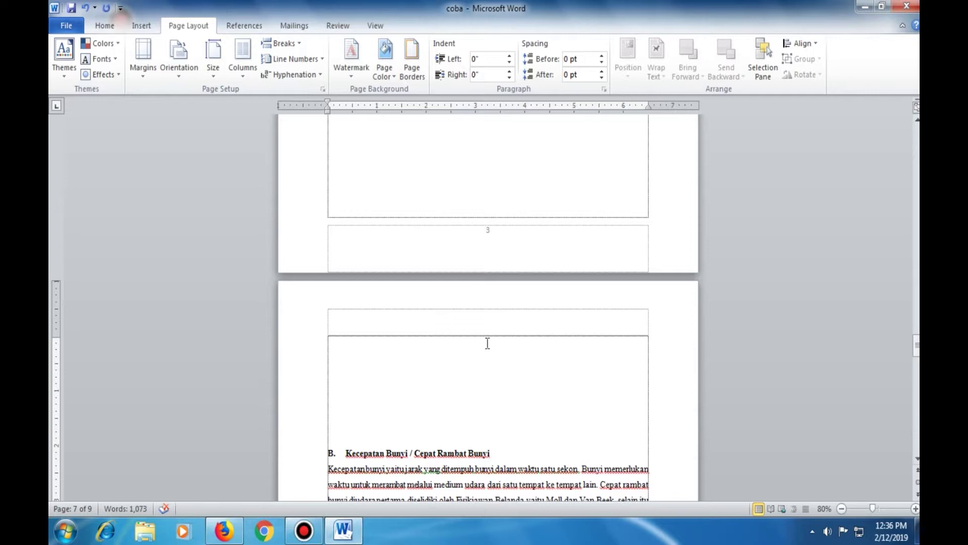
key("Delete")
key("Delete")
key("Delete")
key("Delete")
key("Delete")
key("Delete")
key("Delete")
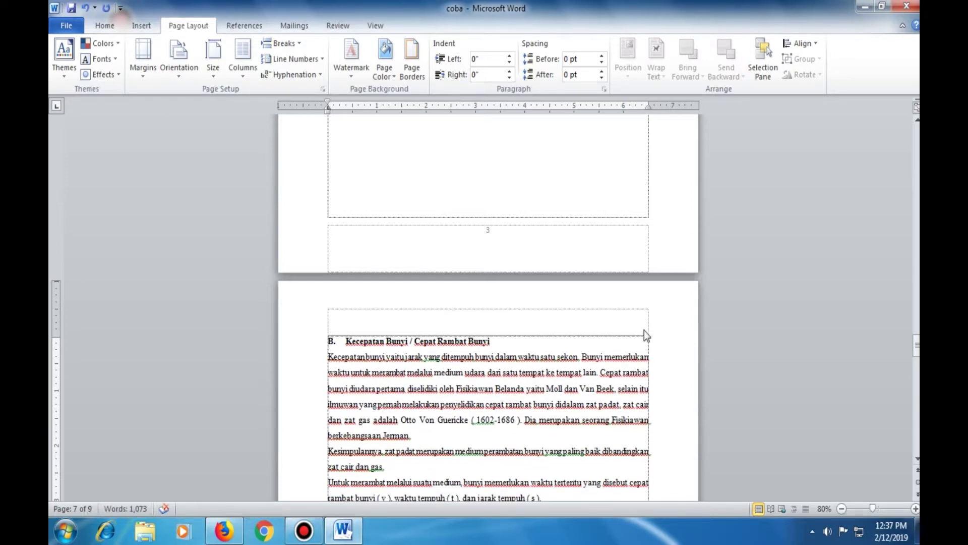
left_click_drag(916, 347, 915, 368)
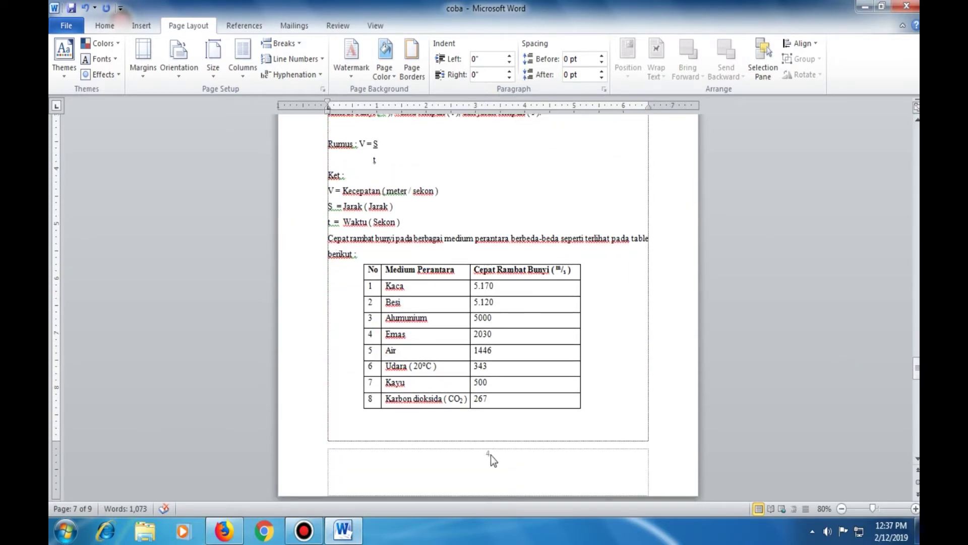
Unlink the B. Kecepatan Bunyi footer from the previous section and delete its page number 4.
double_click(490, 455)
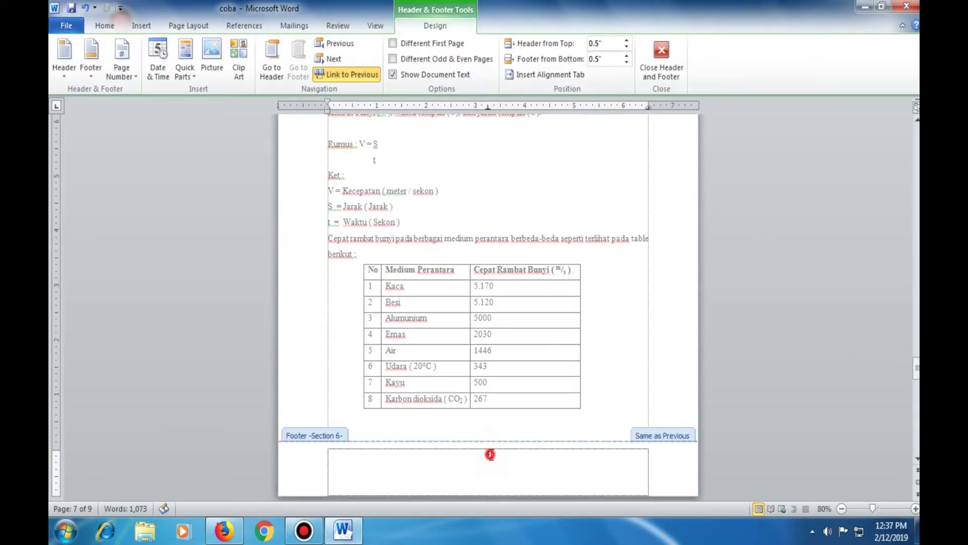
left_click(487, 455)
left_click(334, 78)
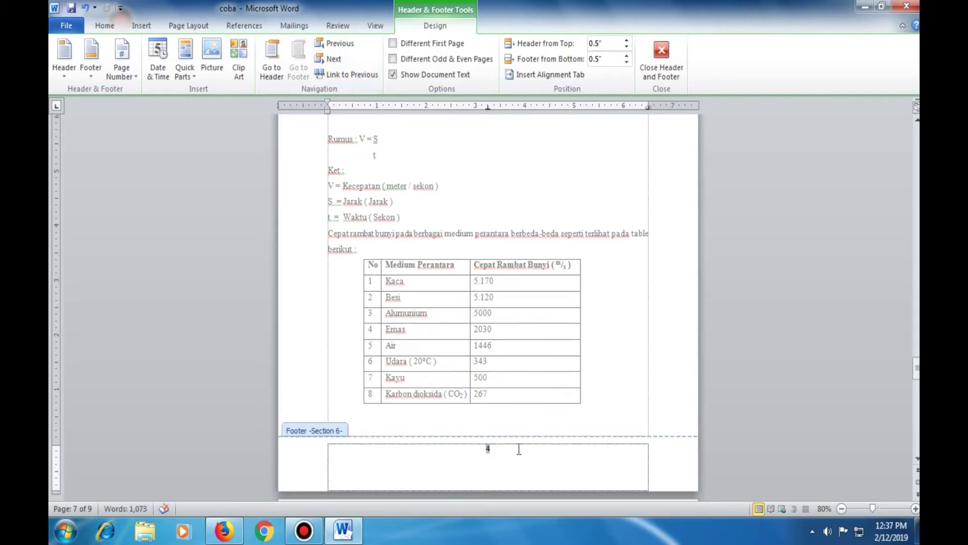
key("Delete")
double_click(614, 408)
left_click_drag(917, 368, 917, 346)
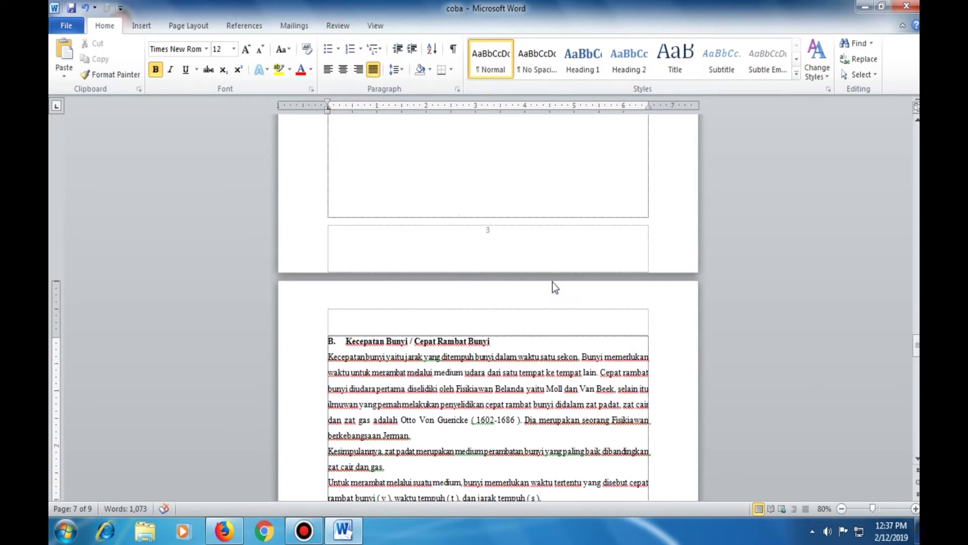
double_click(624, 319)
Unlink the header and add a Plain Number 3 page number at its top right.
left_click(346, 76)
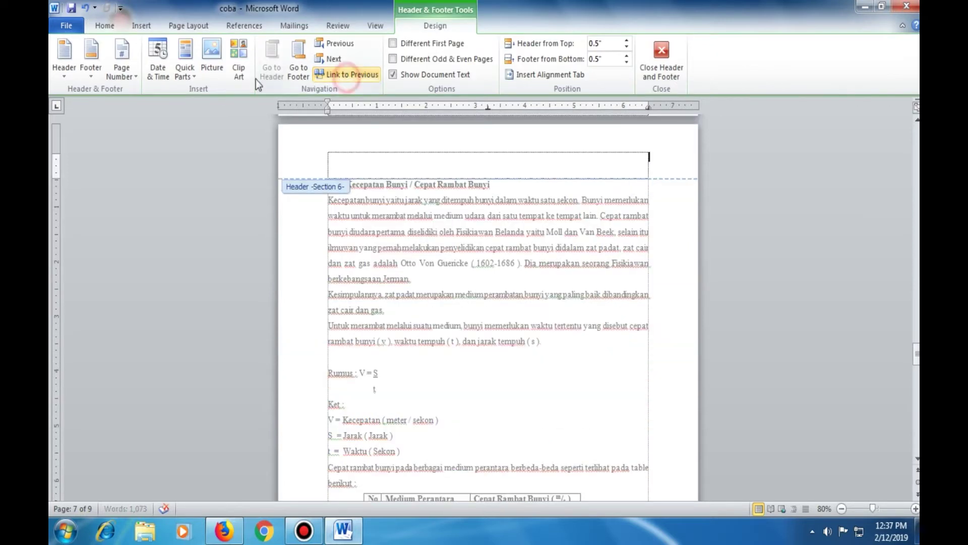
left_click(122, 73)
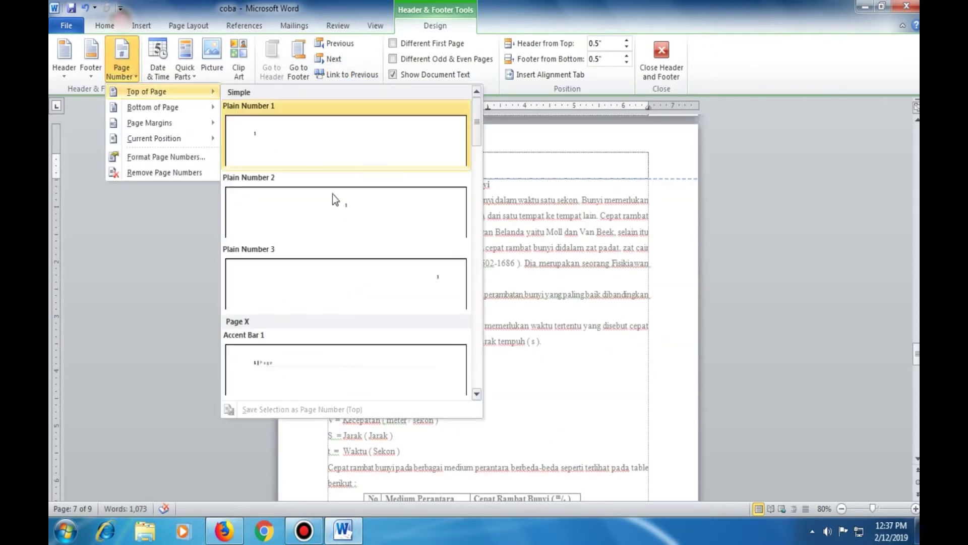
left_click(382, 286)
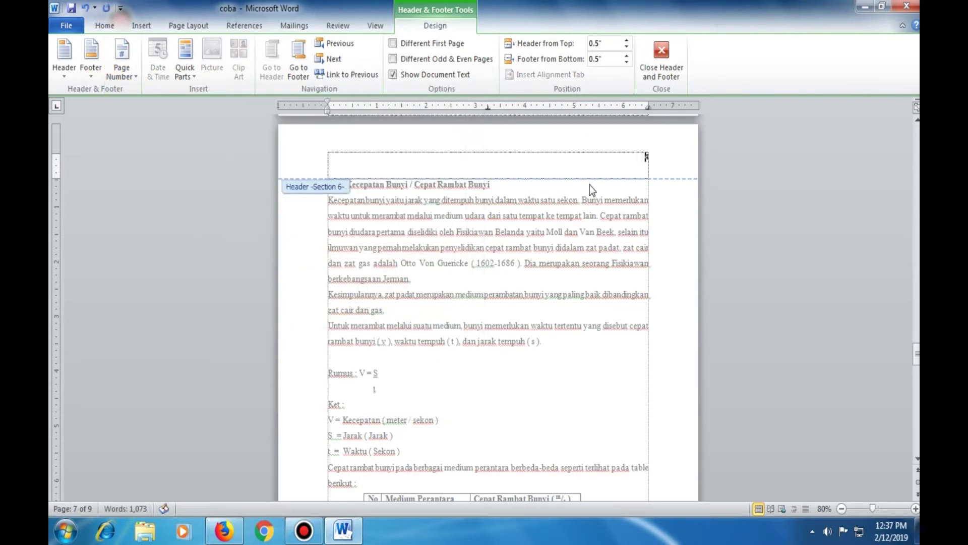
double_click(630, 309)
left_click_drag(917, 359, 917, 381)
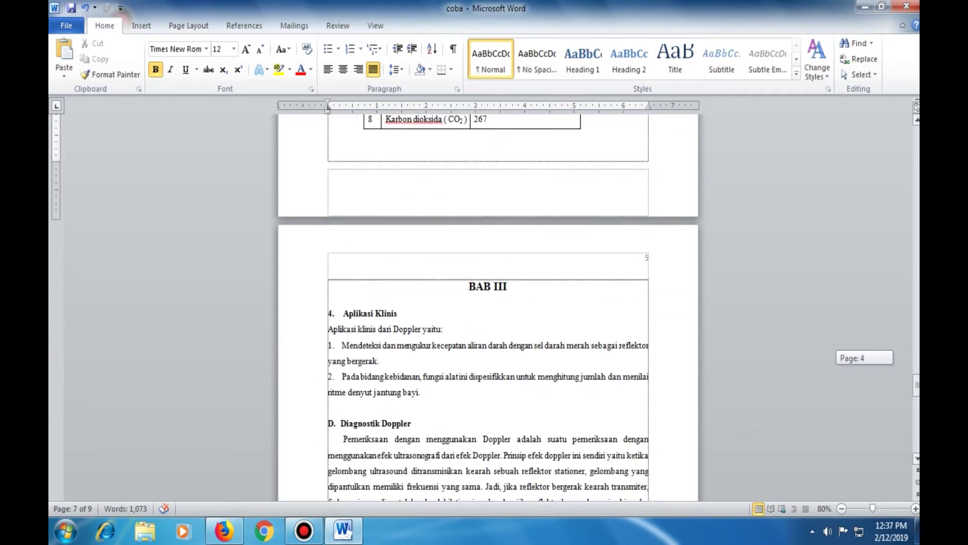
Insert a Next Page section break below the sound-speed table and remove the blank lines above BAB III.
left_click_drag(916, 380, 917, 386)
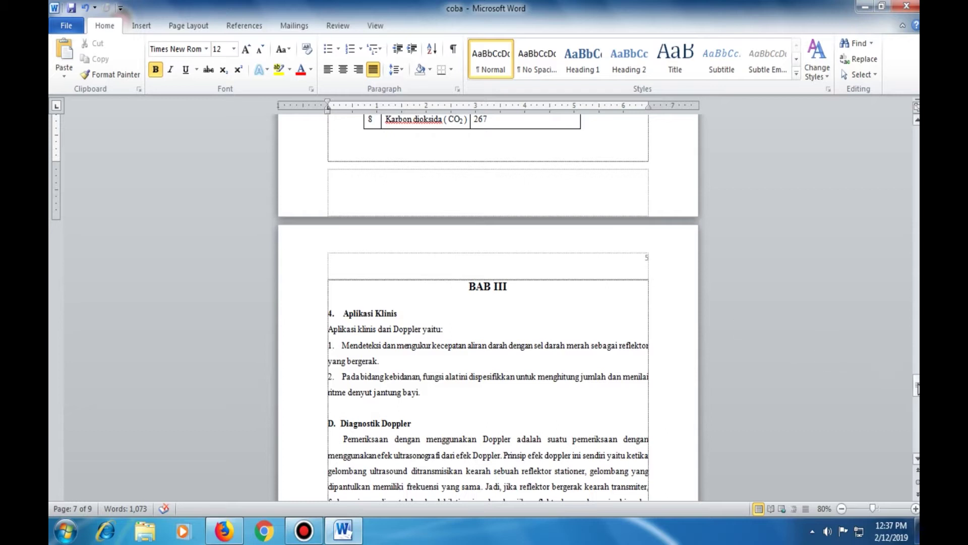
left_click_drag(917, 388, 917, 377)
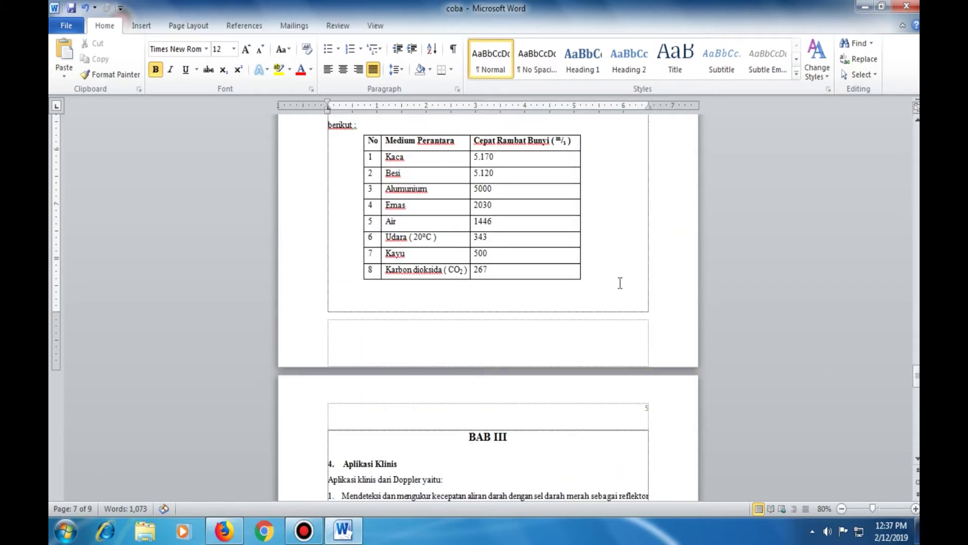
left_click(612, 285)
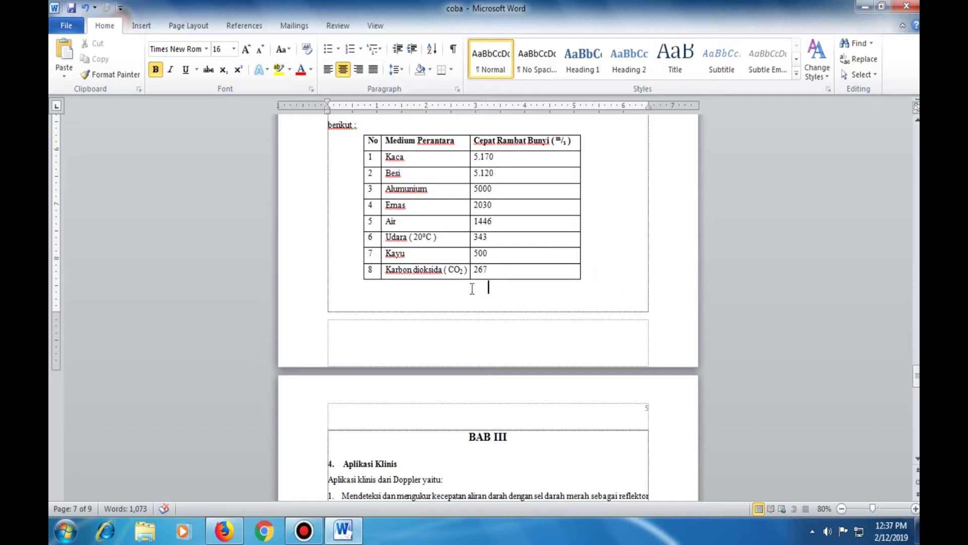
left_click(188, 25)
left_click(278, 45)
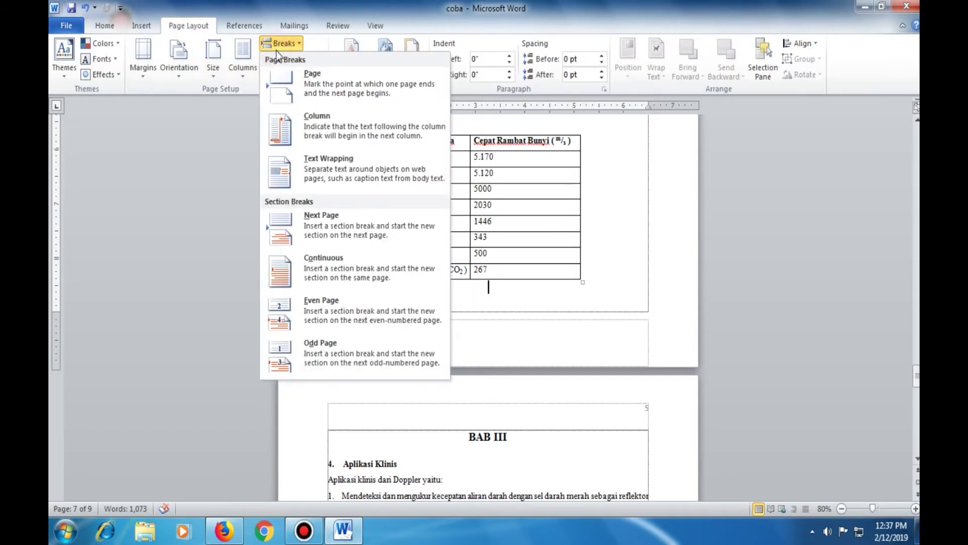
left_click(328, 229)
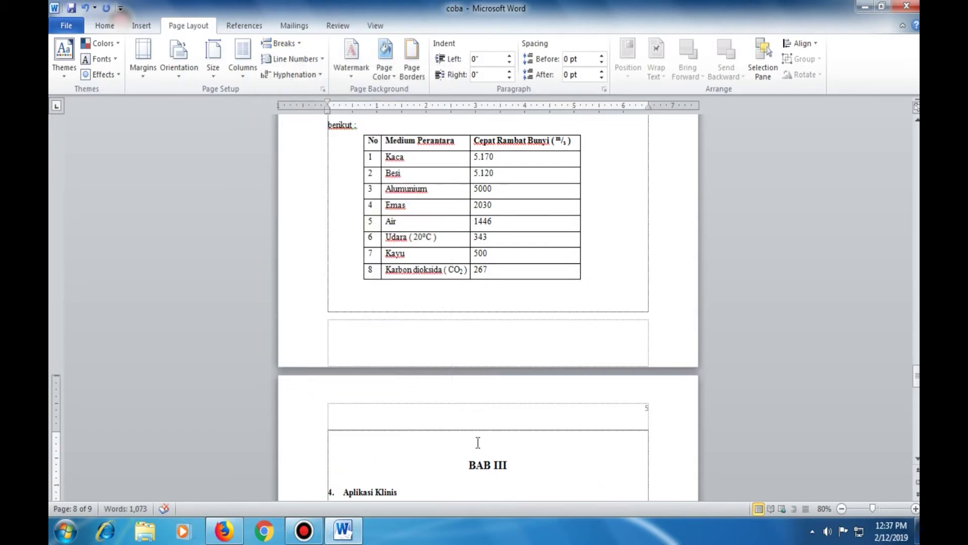
key("Delete")
key("Delete")
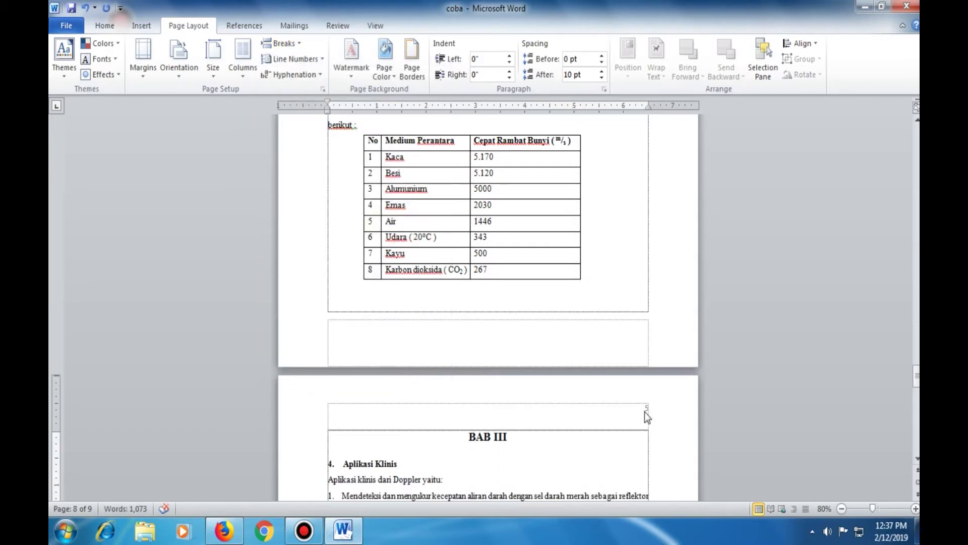
double_click(646, 410)
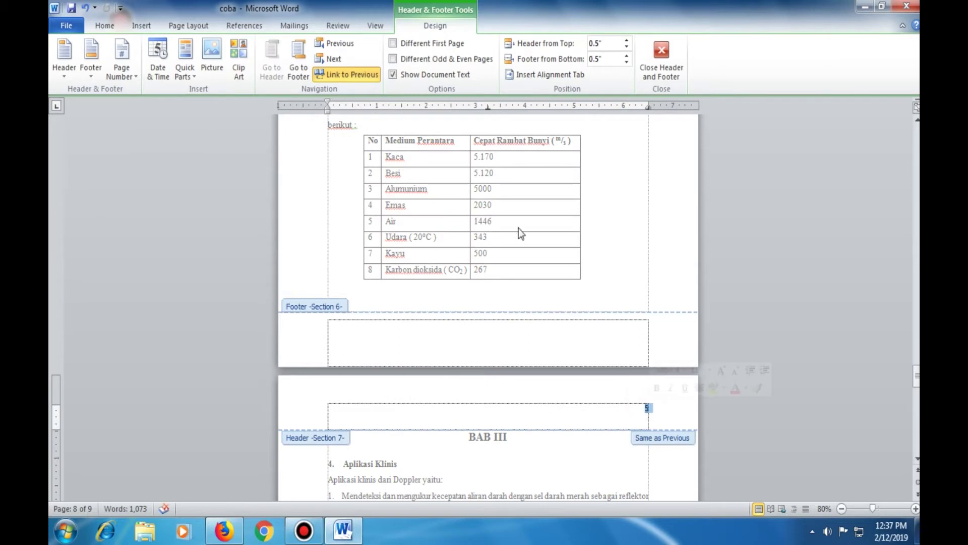
Unlink the BAB III header from the previous section and delete its page number 5.
left_click(335, 71)
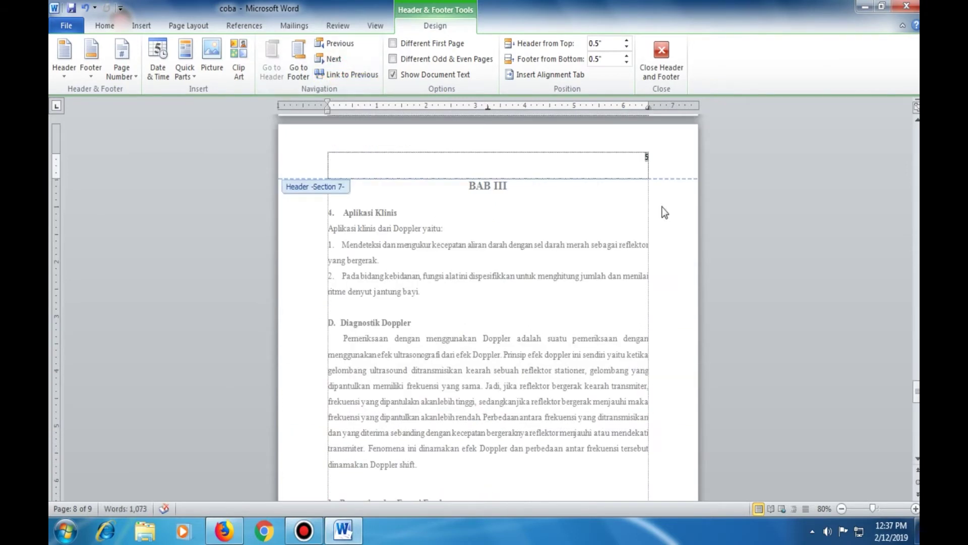
key("Delete")
left_click(670, 265)
double_click(670, 264)
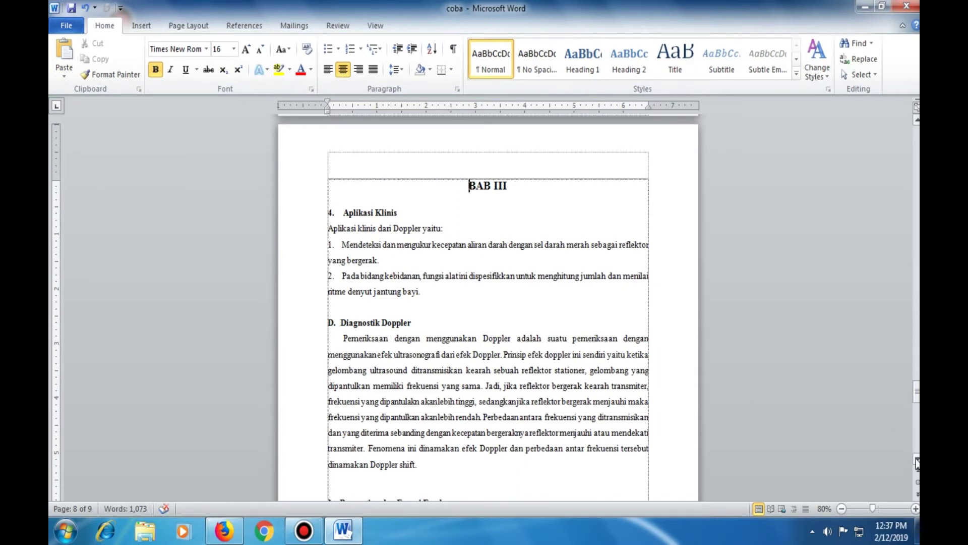
Unlink the BAB III footer and insert a bottom-centre Plain Number 2 page number.
scroll(917, 463, "down", 1)
scroll(917, 462, "down", 1)
scroll(917, 463, "down", 1)
scroll(917, 463, "down", 1)
scroll(917, 463, "down", 3)
double_click(497, 411)
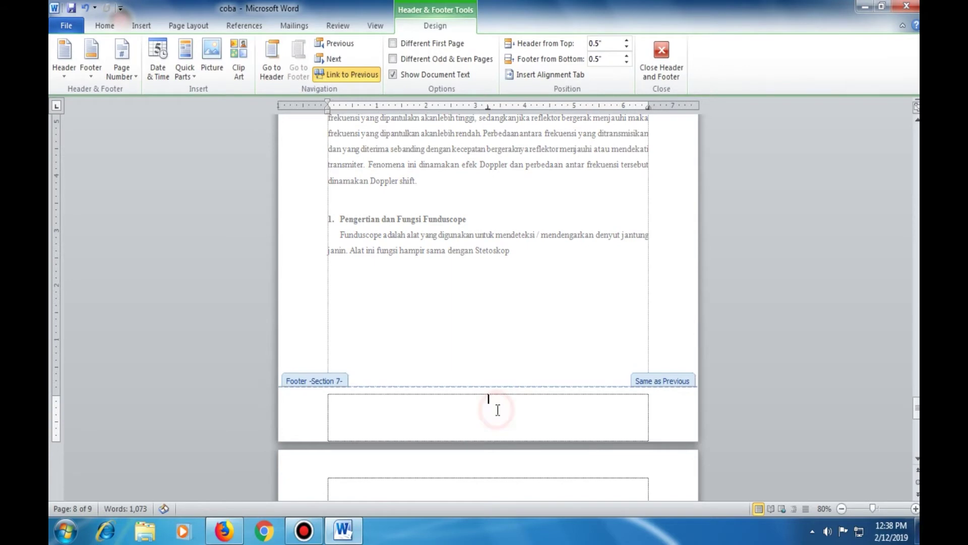
left_click(346, 78)
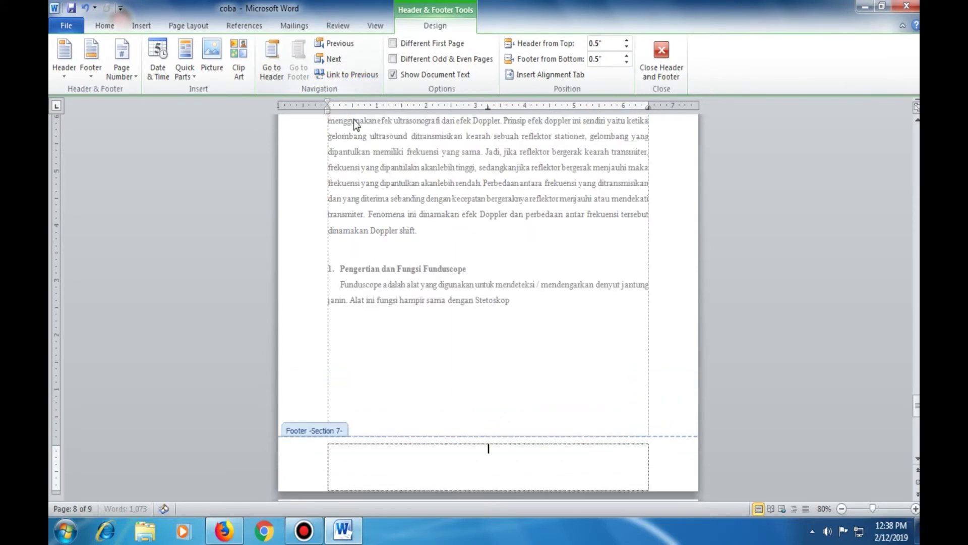
left_click(122, 76)
mouse_move(153, 107)
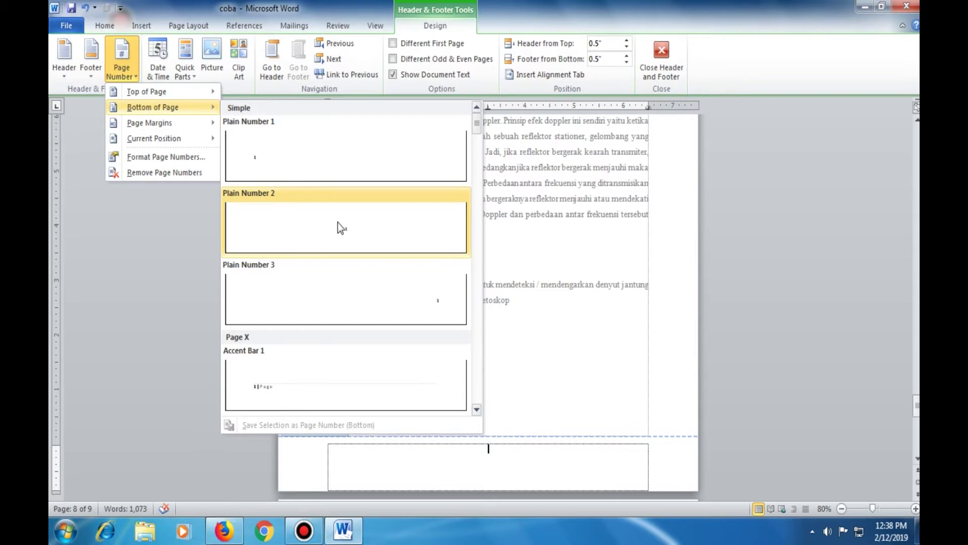
left_click(341, 228)
double_click(544, 344)
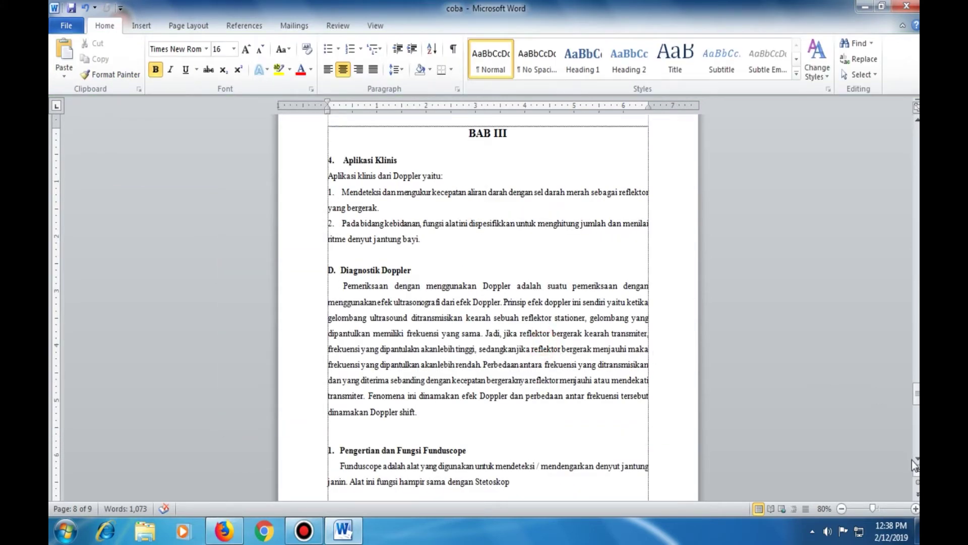
scroll(912, 460, "down", 3)
Insert a Next Page section break before 'A. Cara kerja Alat Funduscope' and remove the leftover blank line.
scroll(916, 460, "down", 2)
scroll(916, 460, "down", 1)
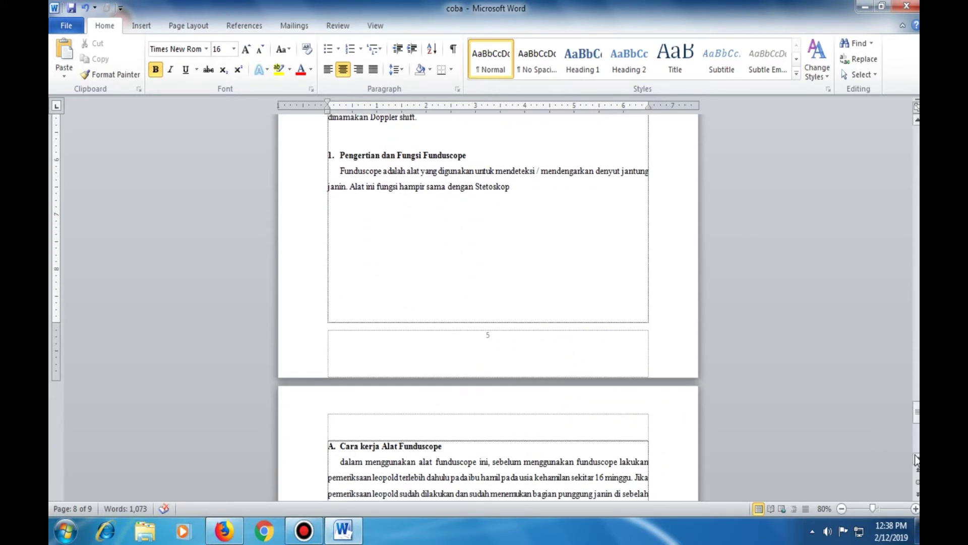
scroll(916, 460, "down", 1)
scroll(916, 460, "down", 1)
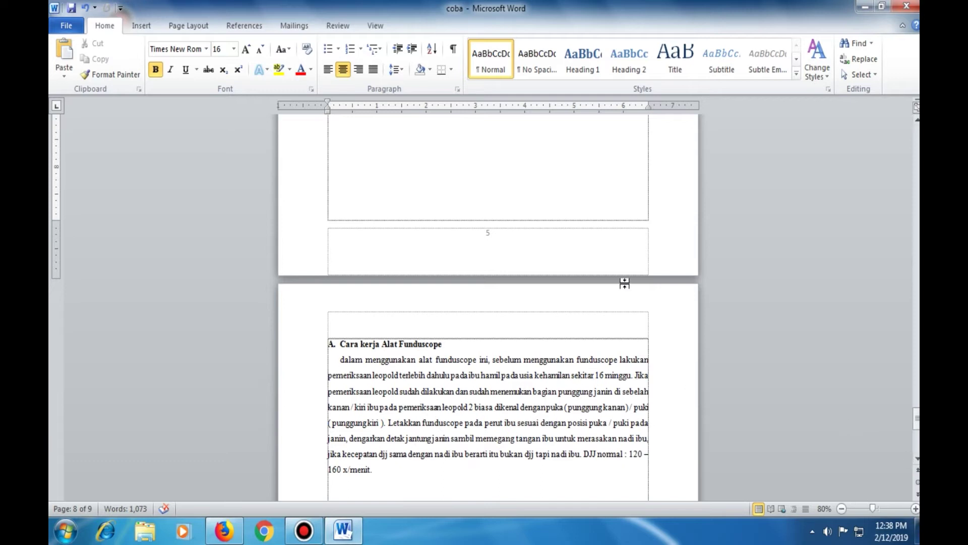
left_click(473, 184)
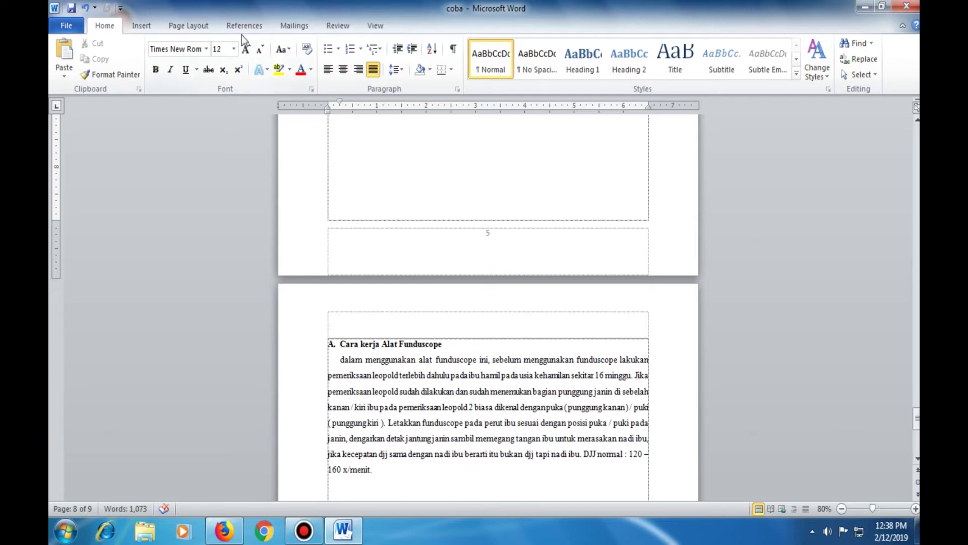
left_click(188, 25)
left_click(284, 43)
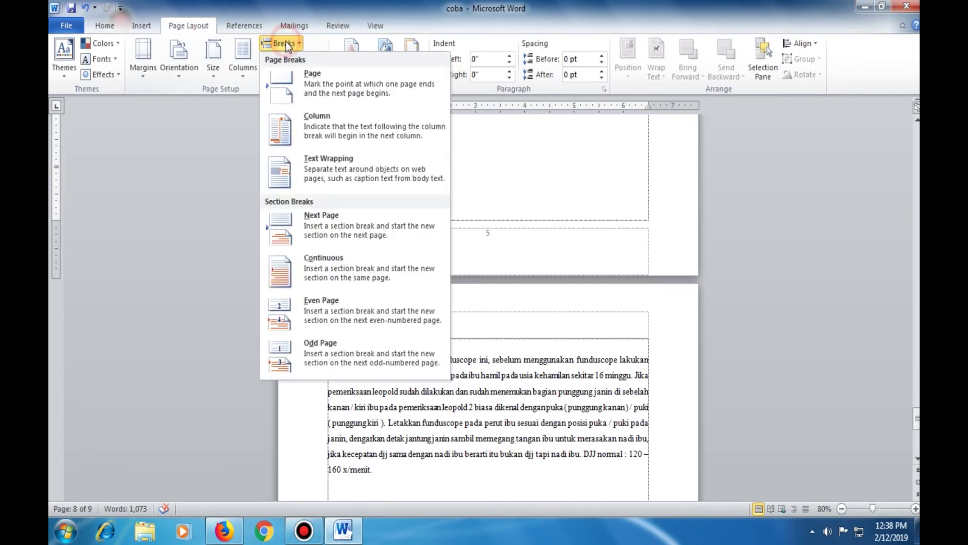
left_click(328, 222)
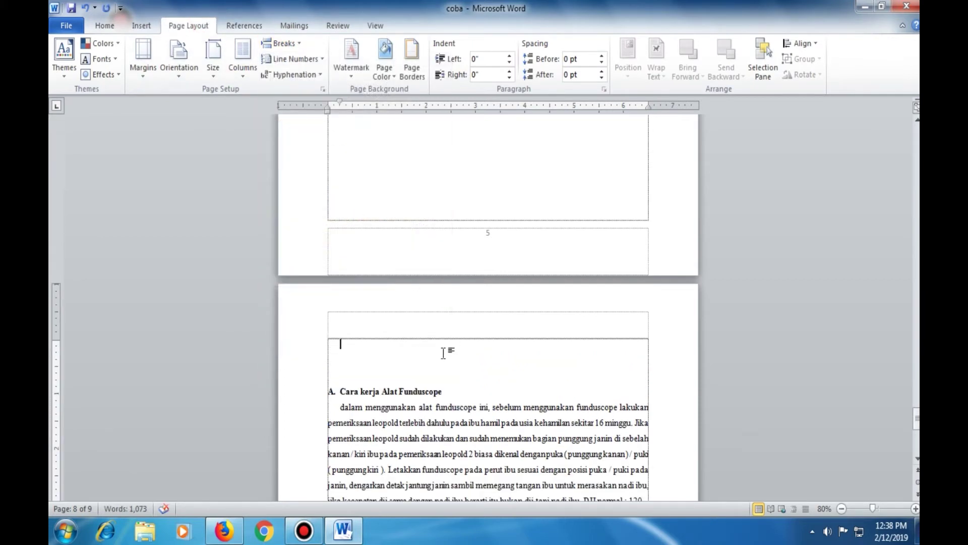
key("BackSpace")
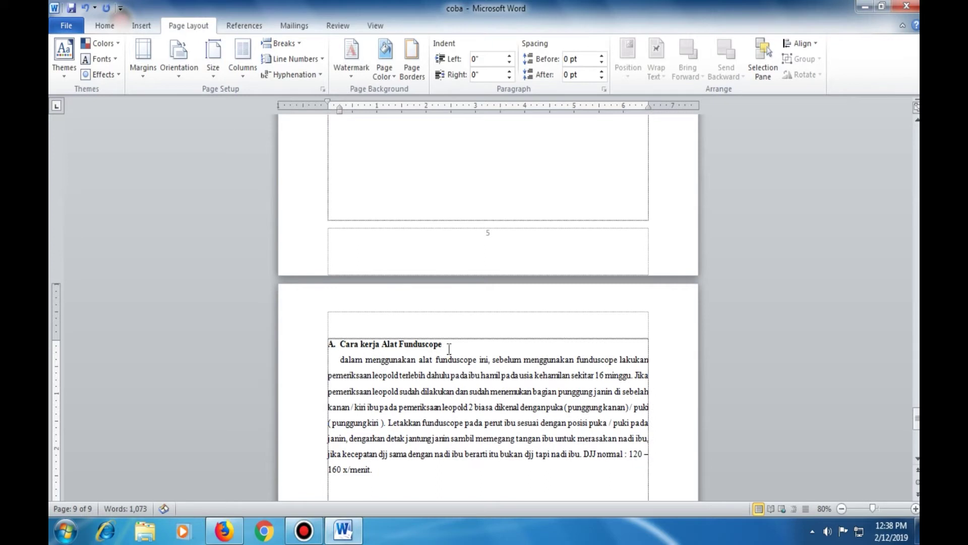
left_click_drag(916, 417, 916, 440)
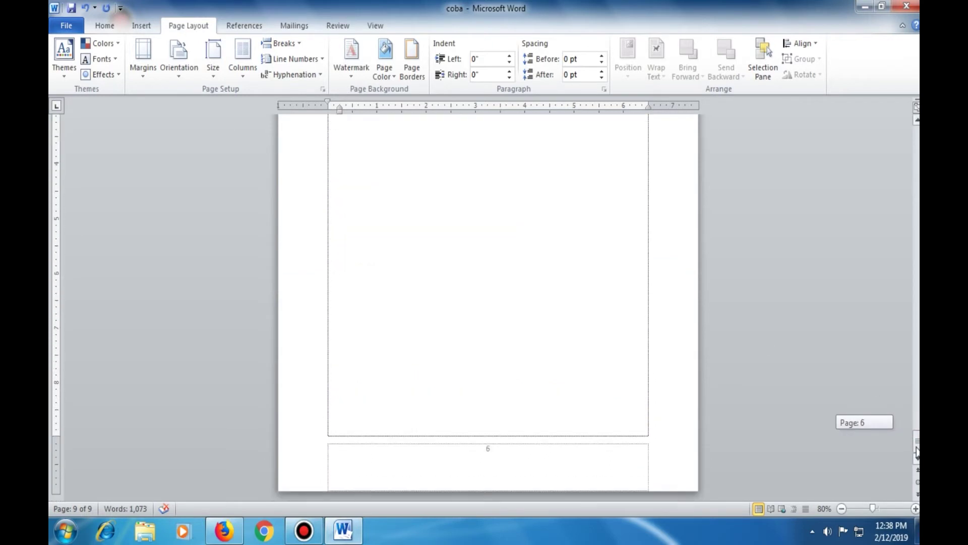
Unlink section 8's footer from the previous section and delete its page number 6.
double_click(488, 449)
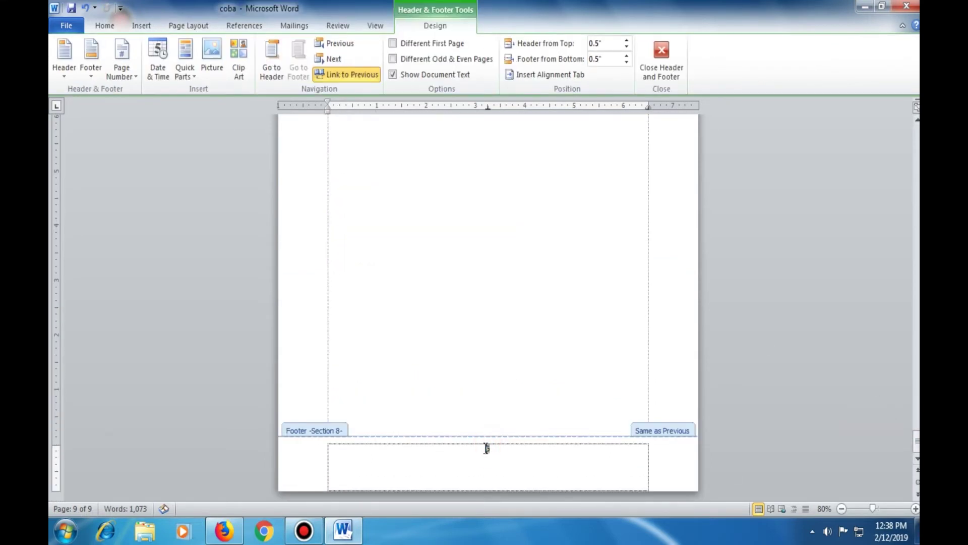
left_click(336, 73)
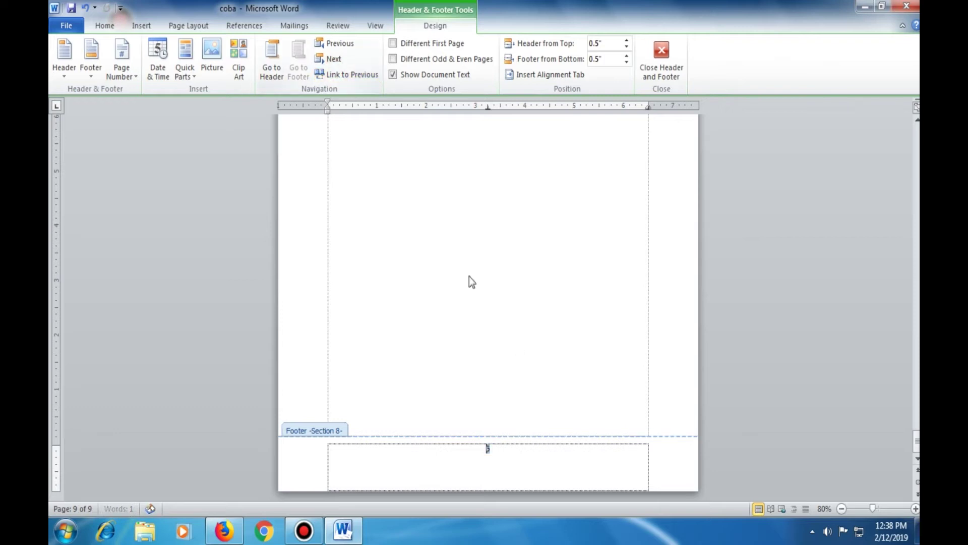
key("Delete")
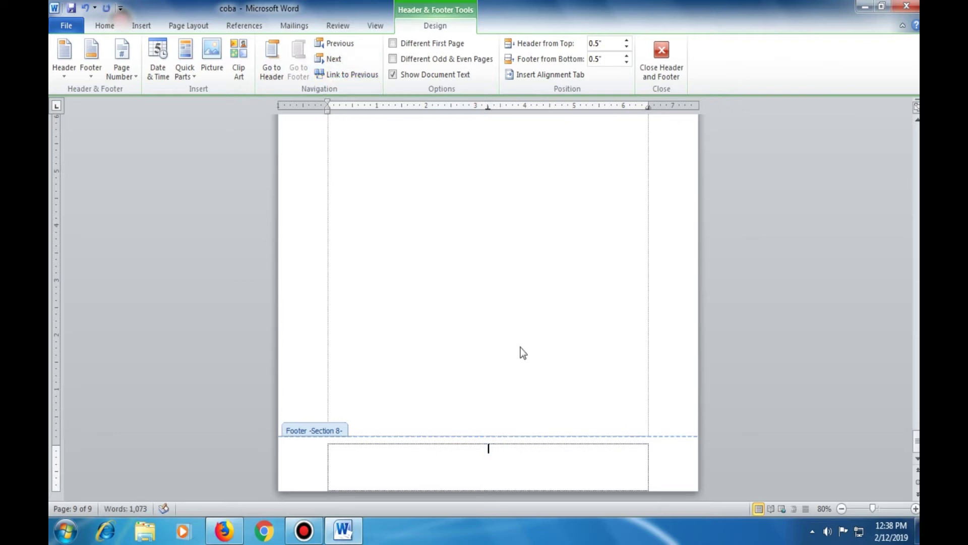
double_click(521, 348)
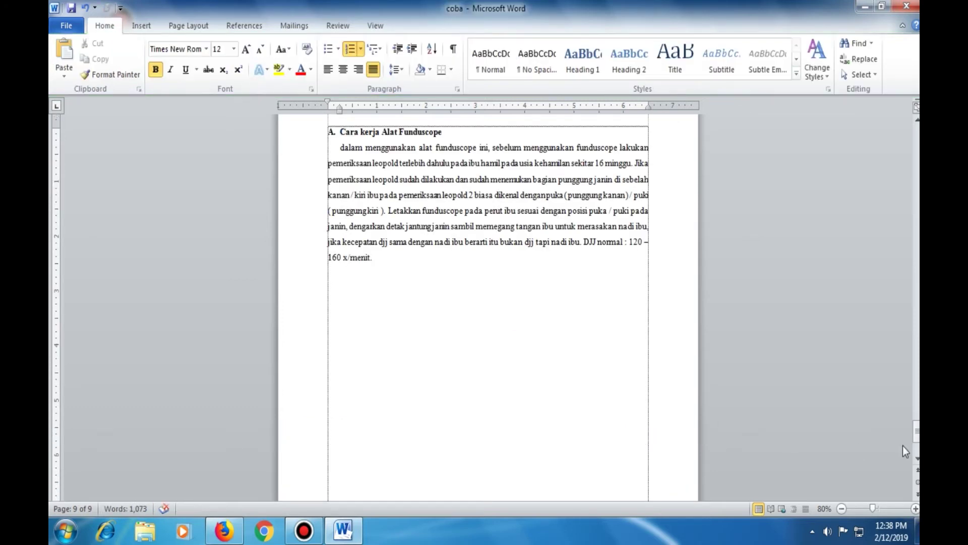
left_click_drag(916, 431, 916, 425)
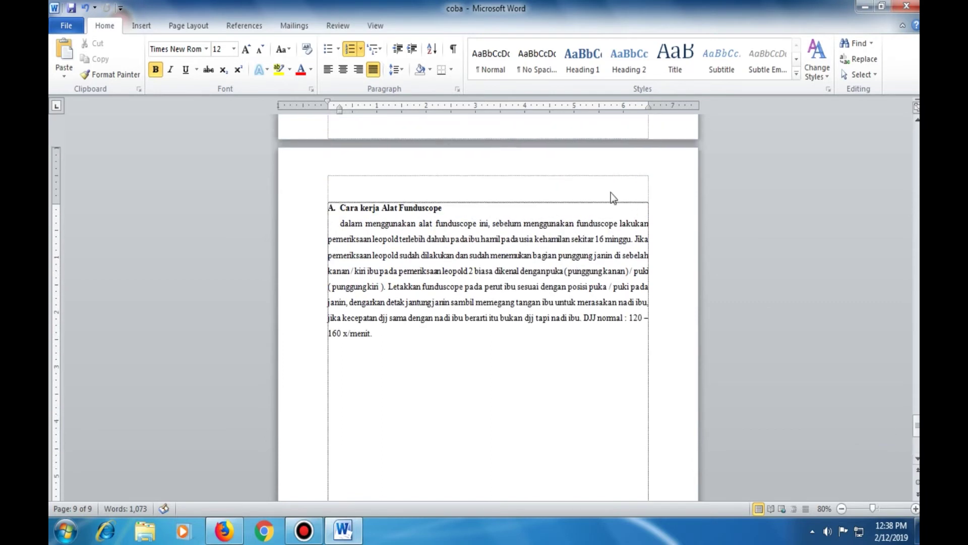
Unlink the section 8 header and add a Plain Number 3 page number at top right.
double_click(611, 190)
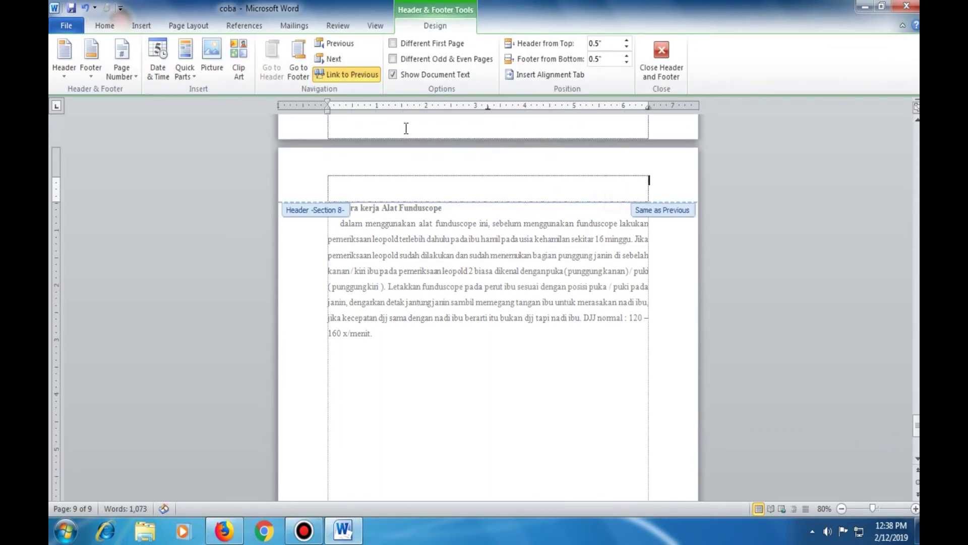
left_click(348, 77)
left_click(132, 71)
mouse_move(146, 92)
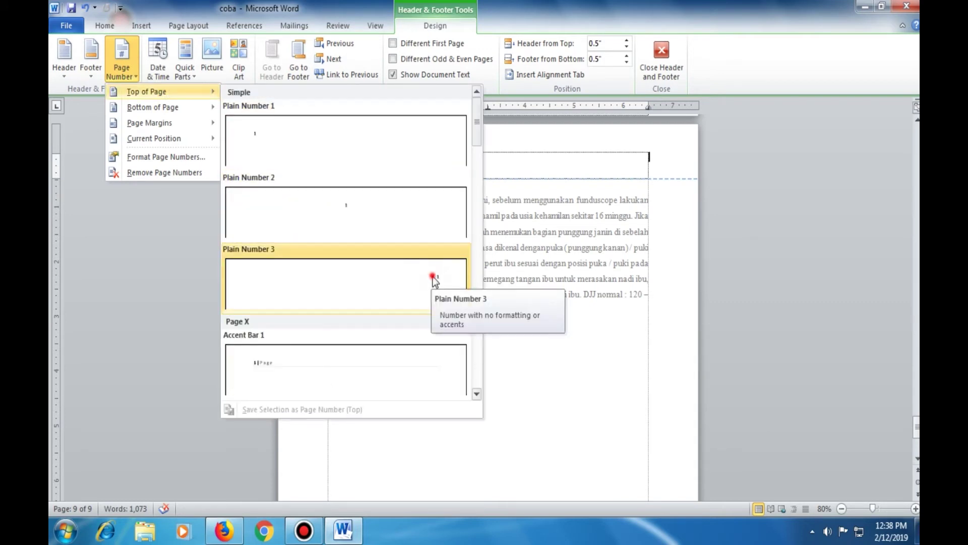
left_click(431, 275)
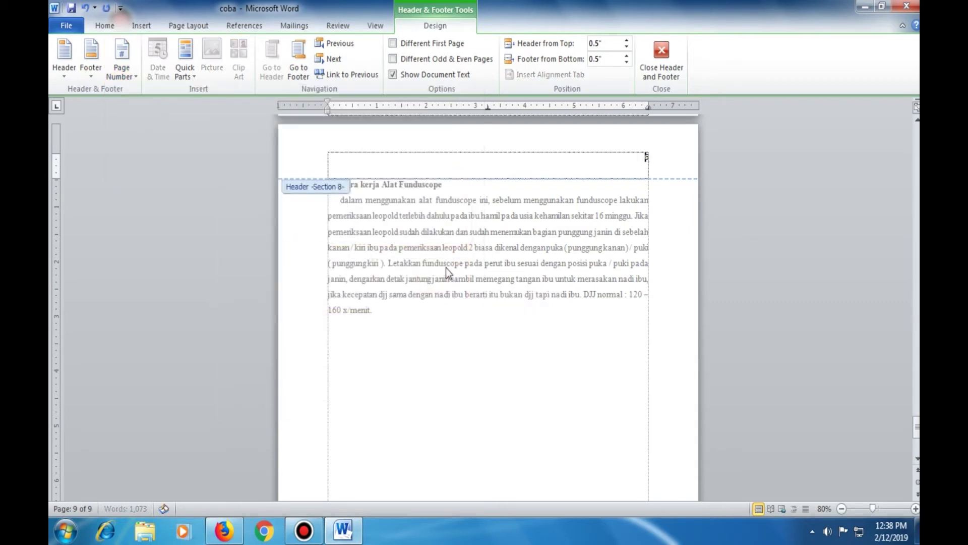
double_click(600, 334)
mouse_move(916, 426)
left_mouse_down()
mouse_move(917, 440)
mouse_move(916, 132)
left_mouse_up()
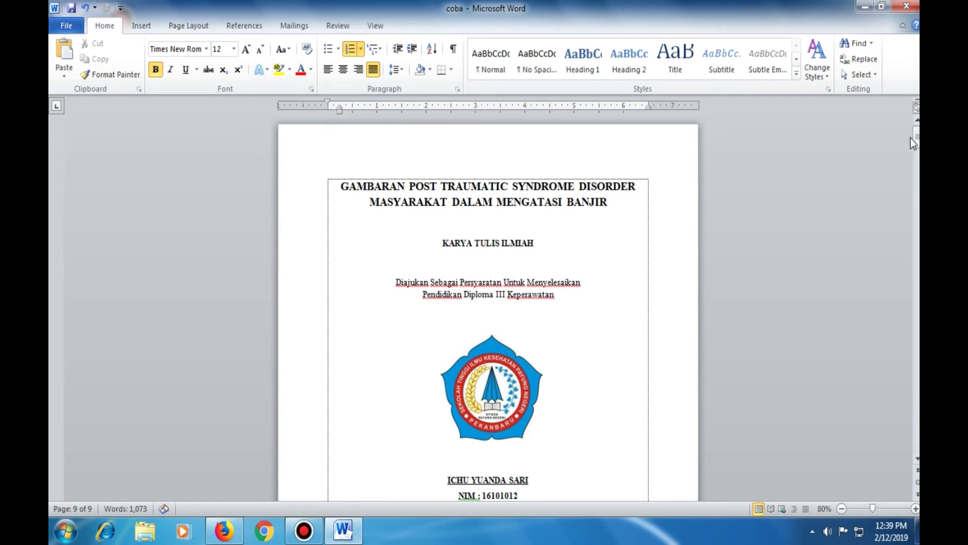
left_click(917, 142)
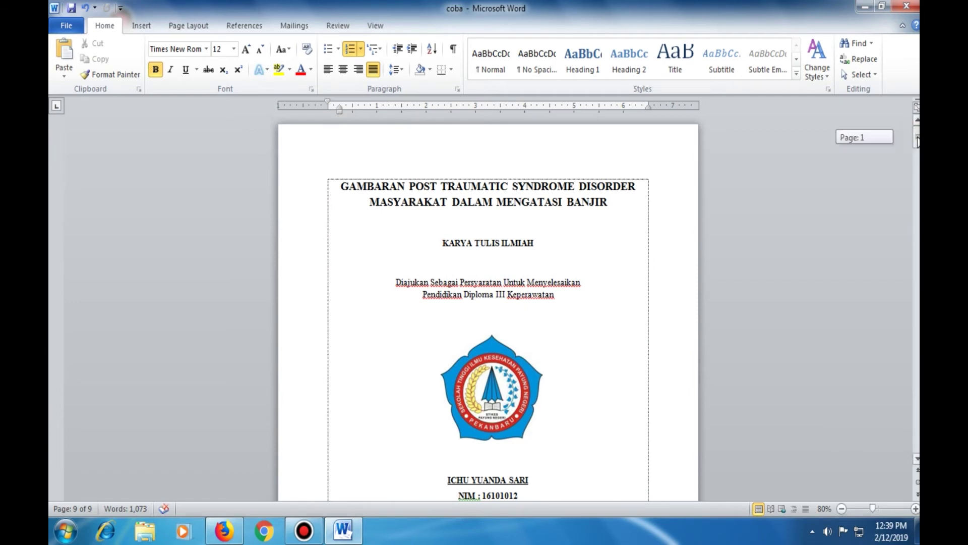
left_click_drag(917, 141, 916, 161)
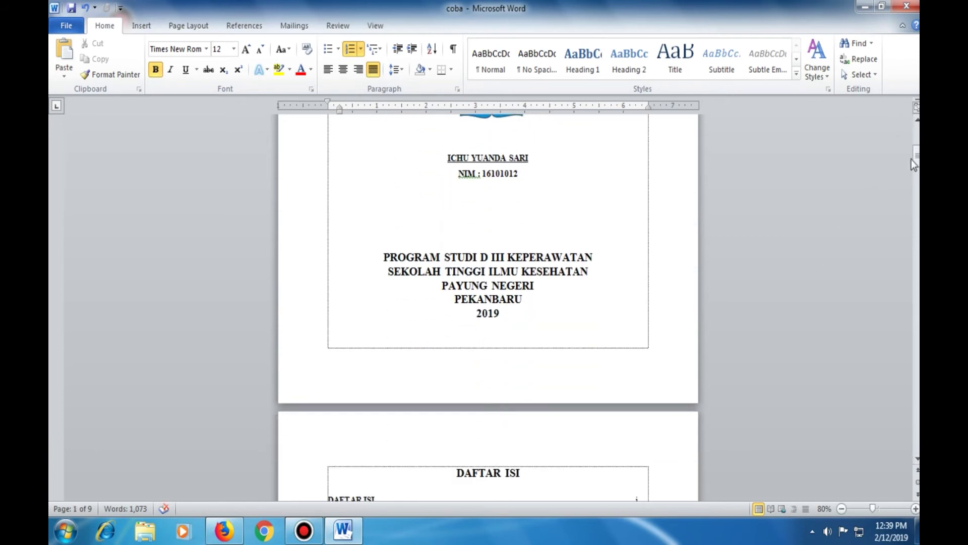
left_click_drag(916, 160, 917, 178)
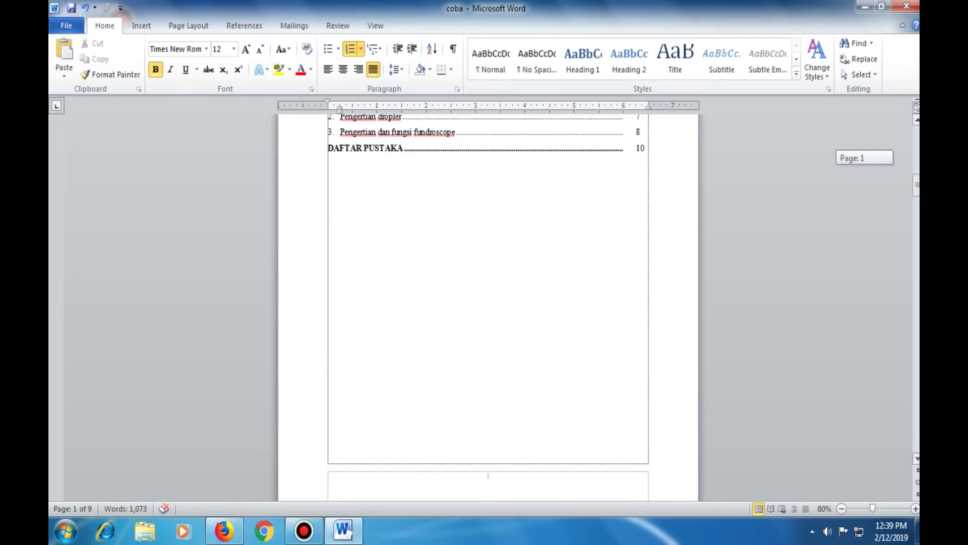
left_click_drag(917, 178, 917, 188)
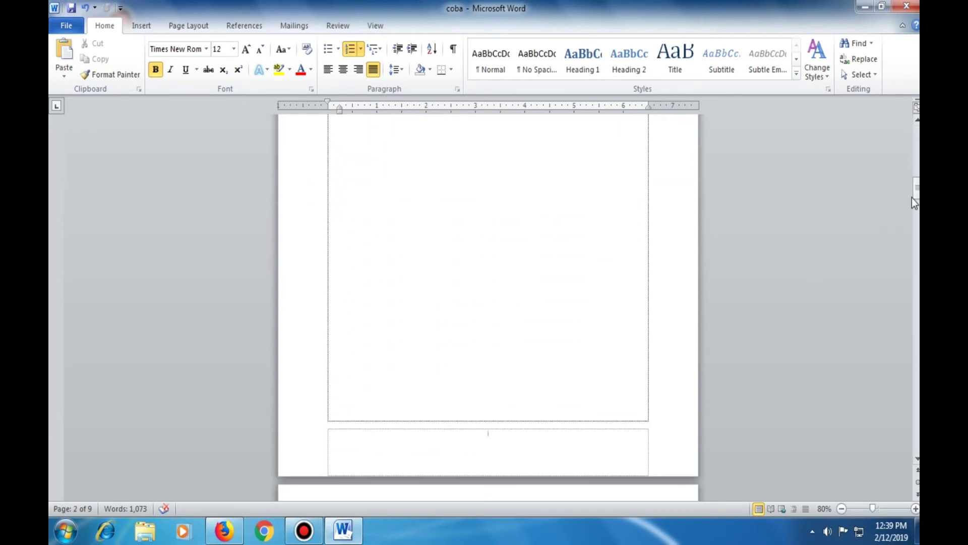
left_click_drag(917, 189, 917, 229)
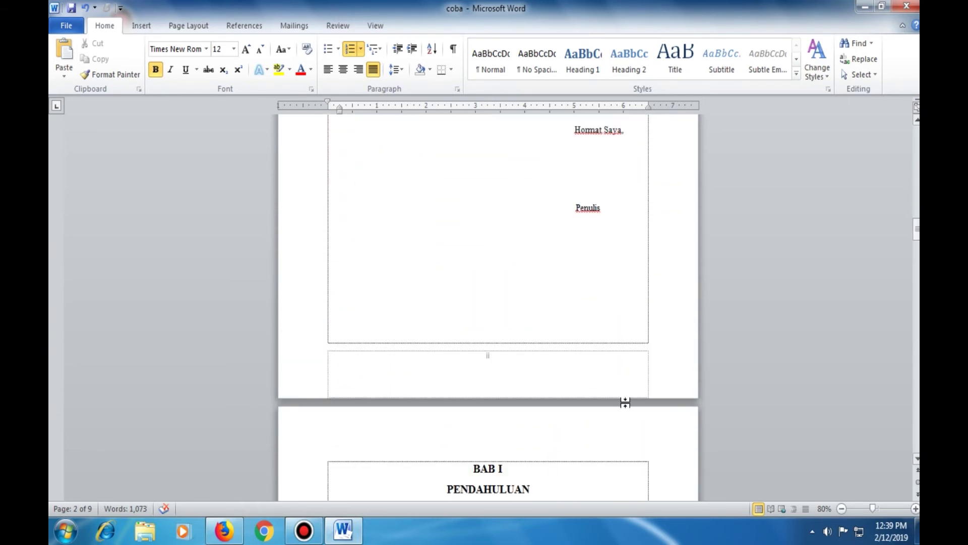
left_click_drag(916, 229, 916, 263)
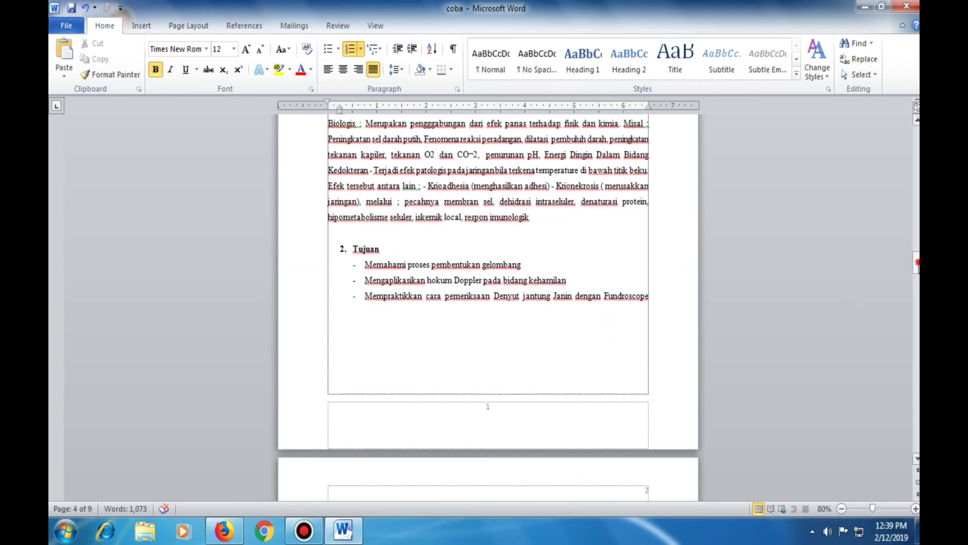
left_click_drag(918, 263, 916, 276)
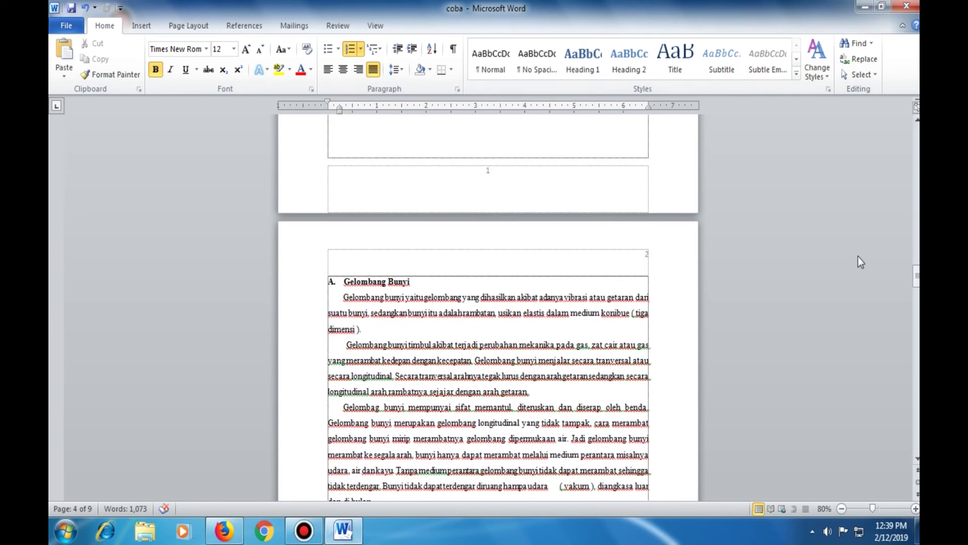
left_click_drag(917, 276, 916, 324)
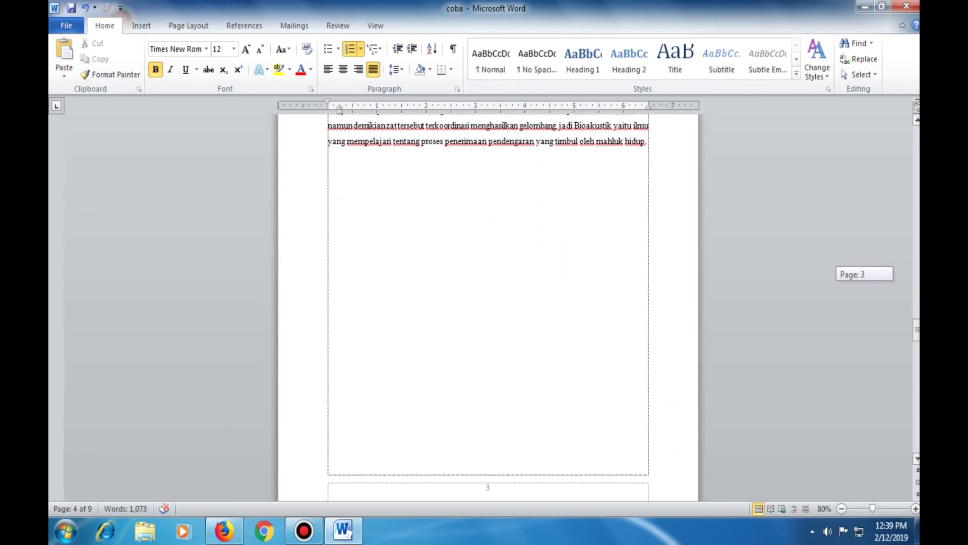
left_click_drag(916, 324, 916, 333)
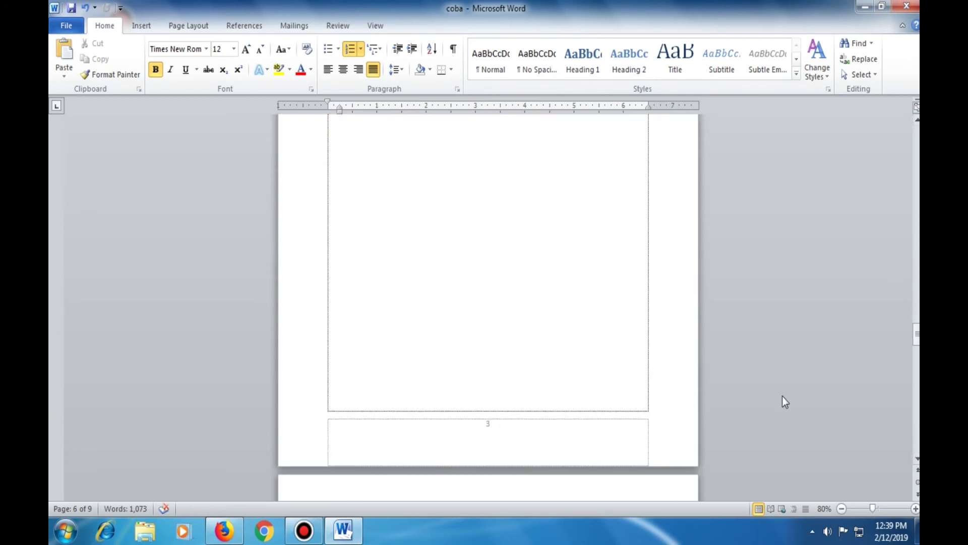
left_click_drag(916, 336, 916, 348)
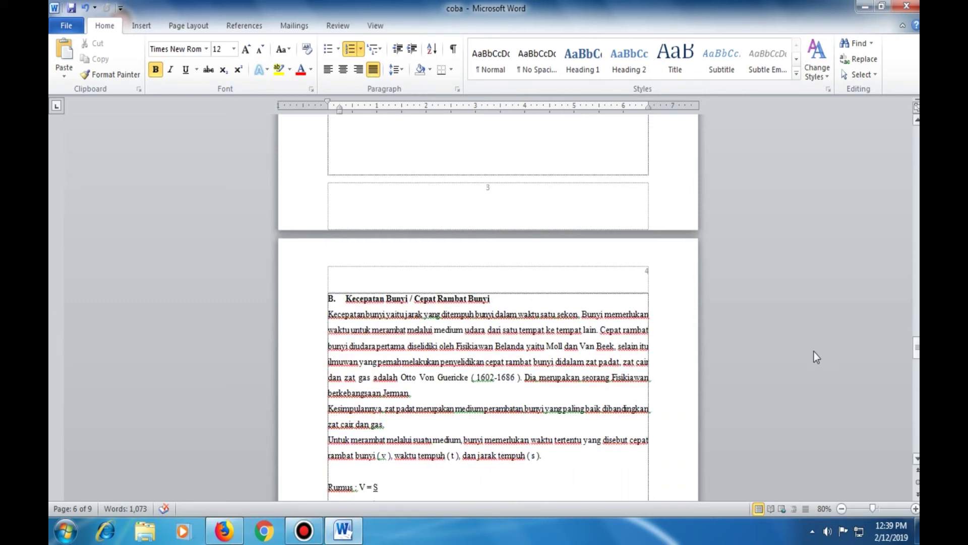
left_click_drag(916, 347, 916, 405)
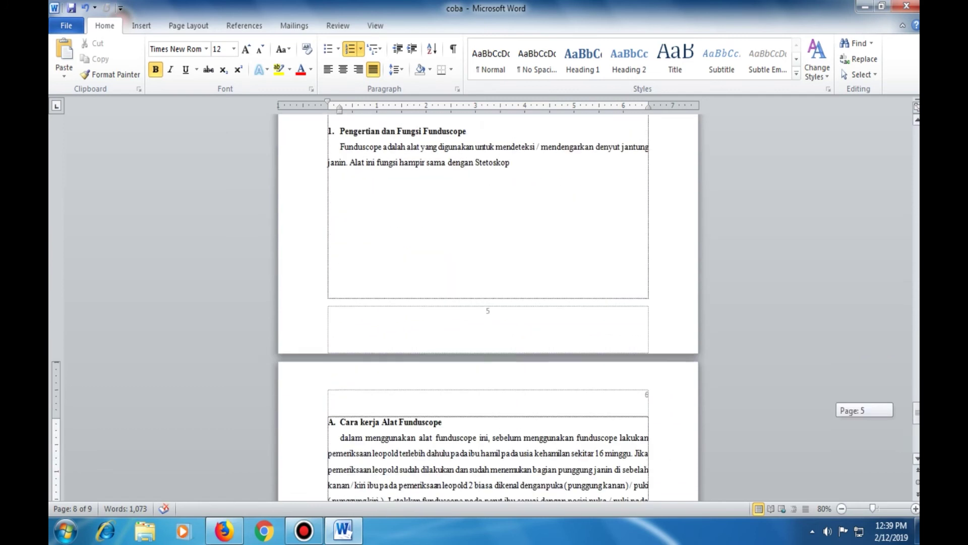
left_click_drag(916, 405, 916, 420)
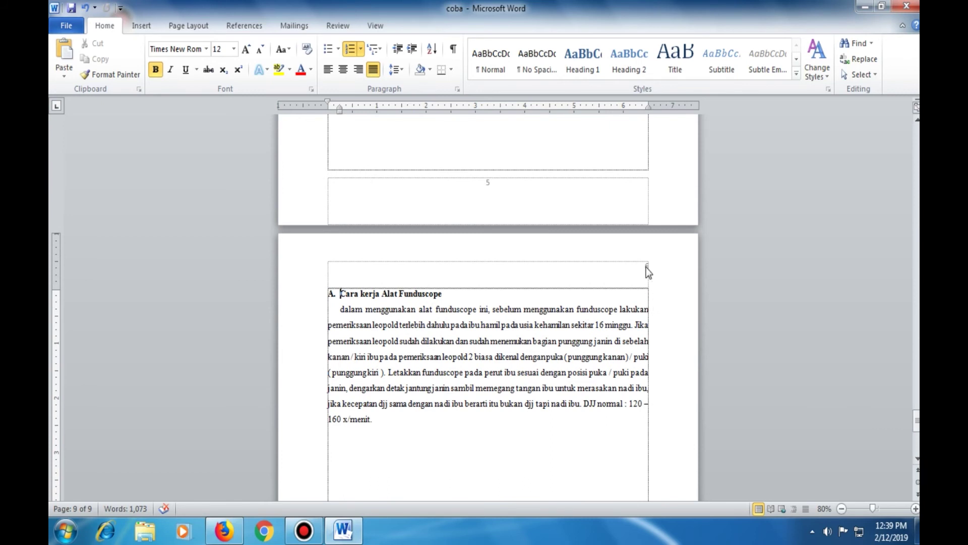